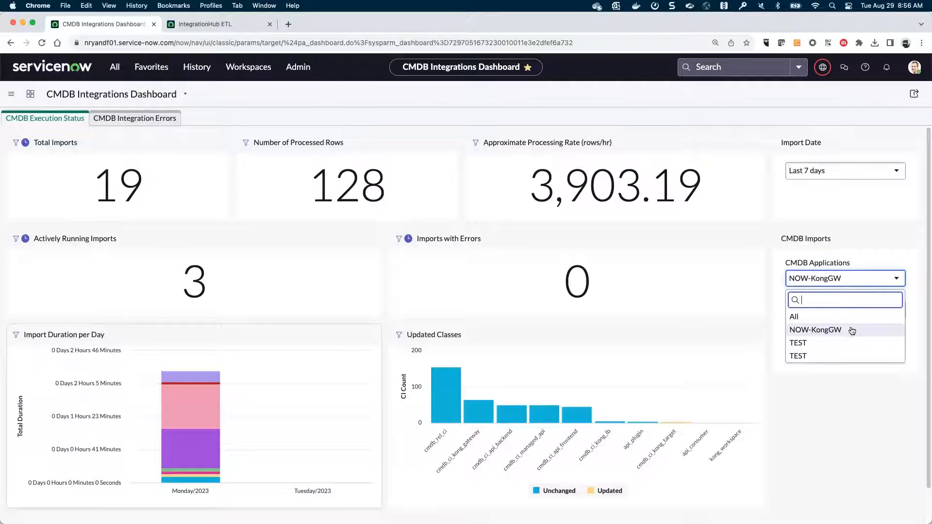
- Close the CMDB Applications list so the dashboard shows NOW-KongGW's 19 imports and 128 rows
click(768, 298)
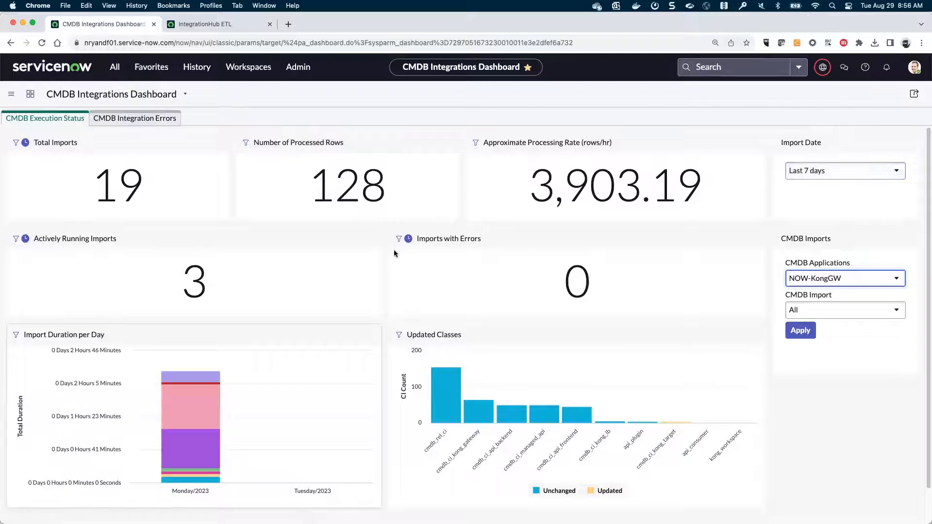
- Scroll down the NOW-KongGW dashboard to inspect the Updated Classes chart
scroll(394, 250, down, 2)
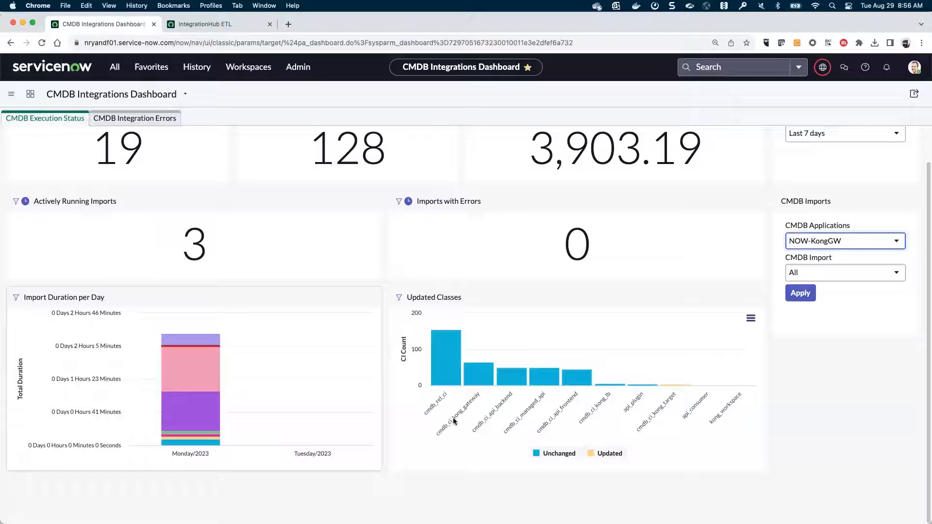
mouse_move(476, 376)
- In IntegrationHub ETL, check the CMDB class mapping step, then go to Preview and Prepare Data for Kong Services
click(203, 24)
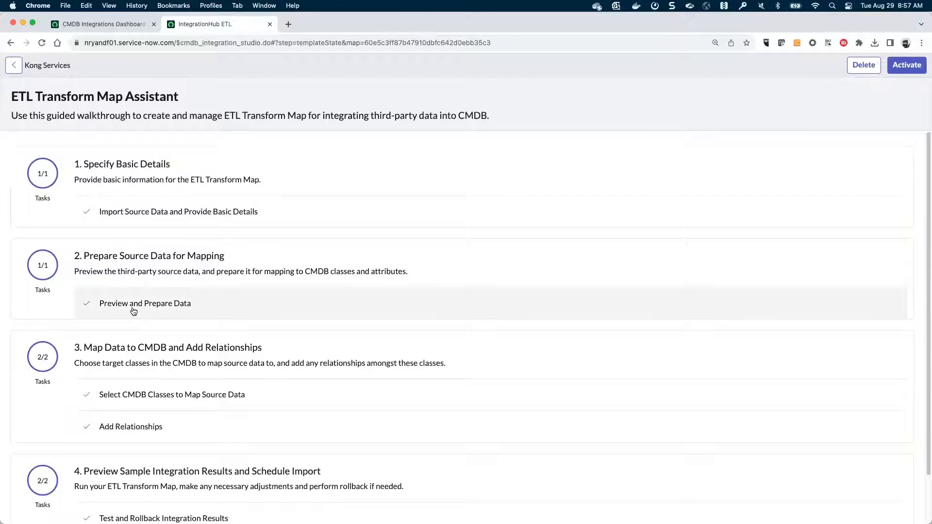
click(133, 395)
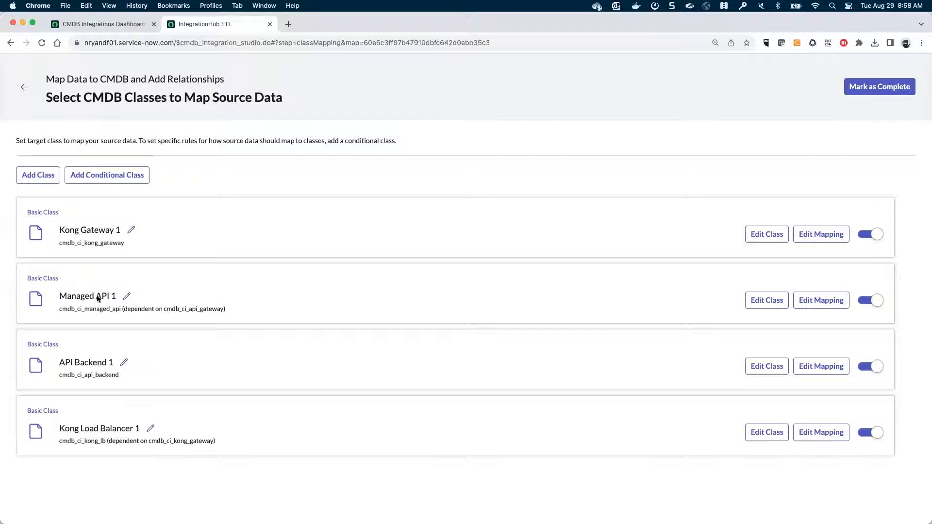
click(30, 91)
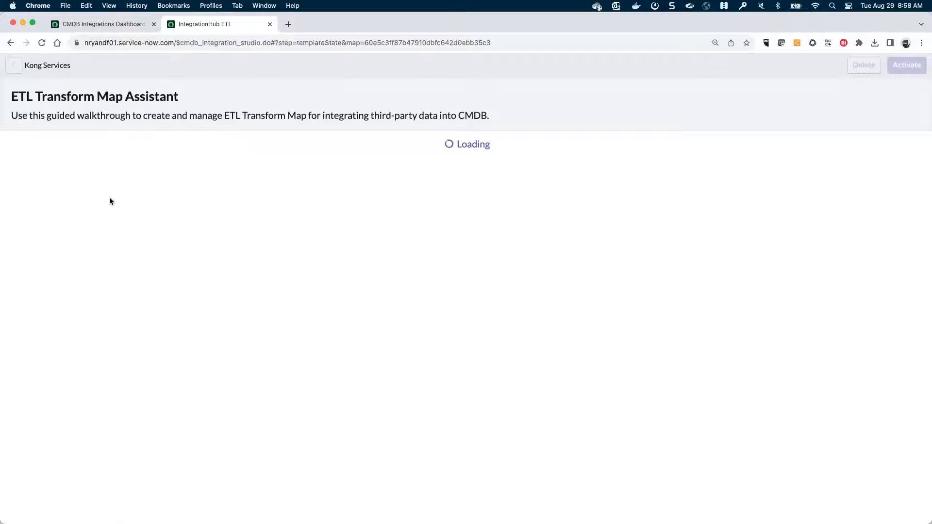
click(124, 302)
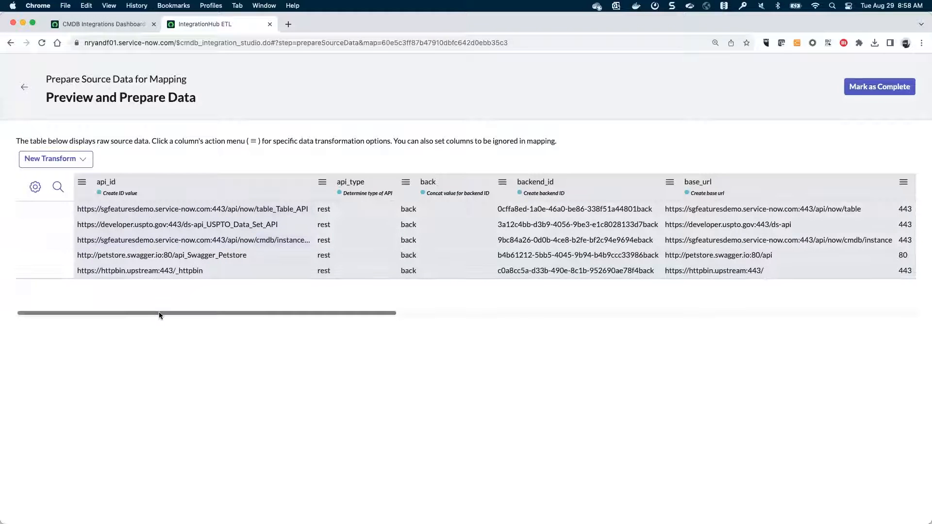
- Scroll across the five Kong rows to review base_url, backend_id, clearn_port and protocol_connector columns
scroll(159, 311, right, 2)
scroll(205, 327, right, 15)
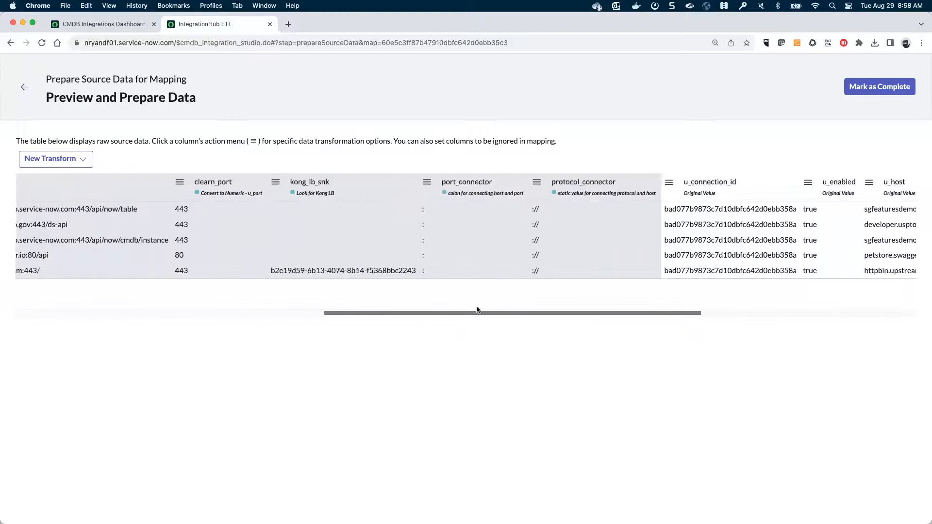
scroll(565, 295, right, 10)
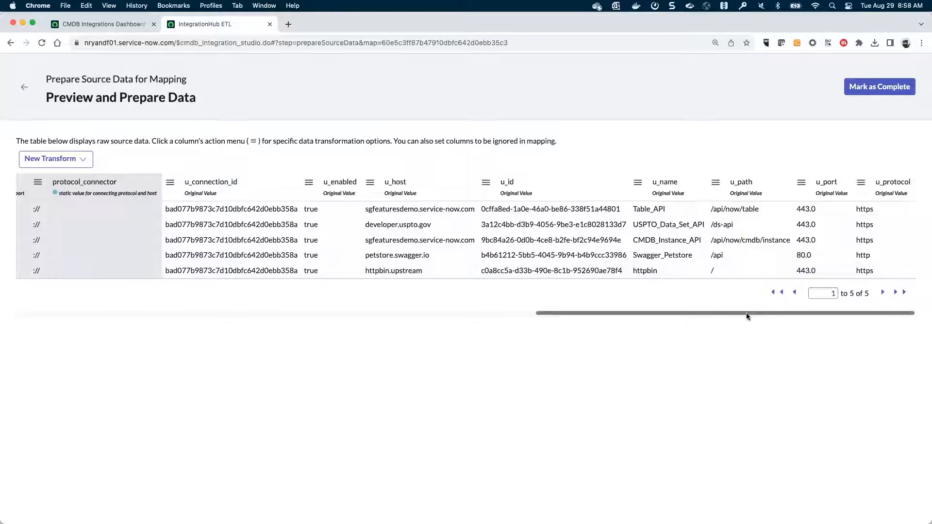
drag(747, 314, 488, 352)
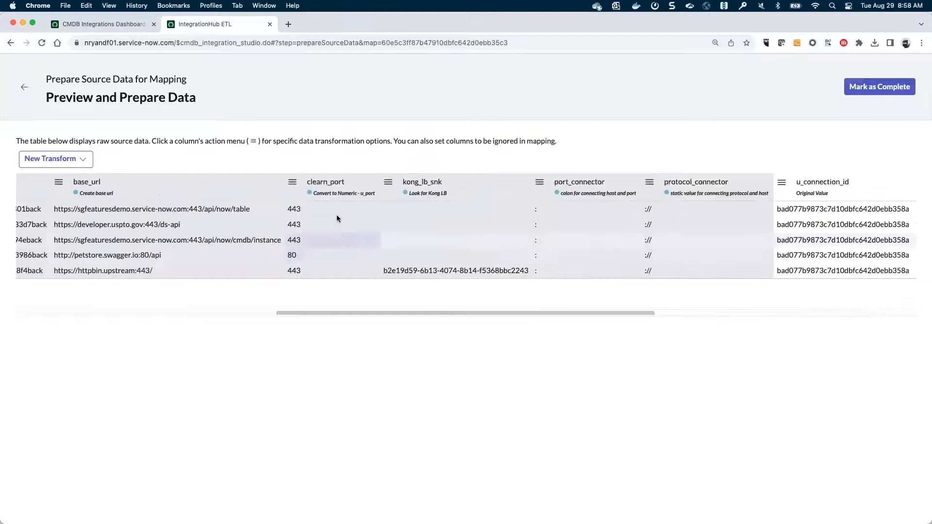
drag(330, 316, 3, 357)
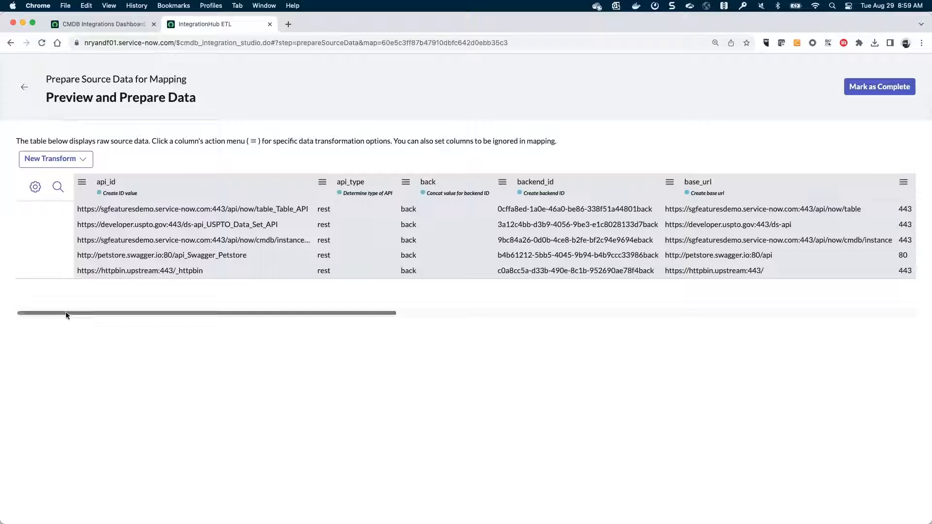
drag(66, 313, 608, 313)
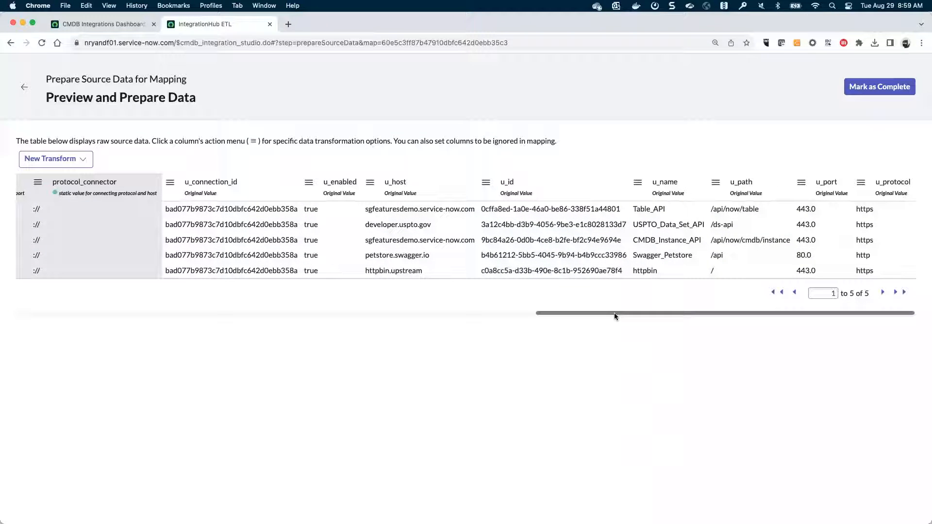
drag(613, 312, 254, 310)
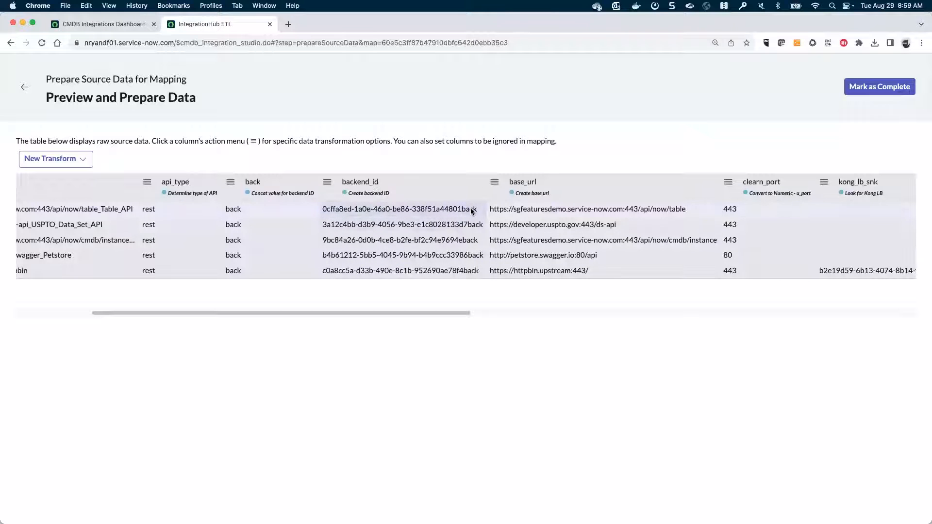
- Inspect backend_id's transform and new transform types, then show api_type's u_protocol Script Operation
click(328, 185)
click(357, 254)
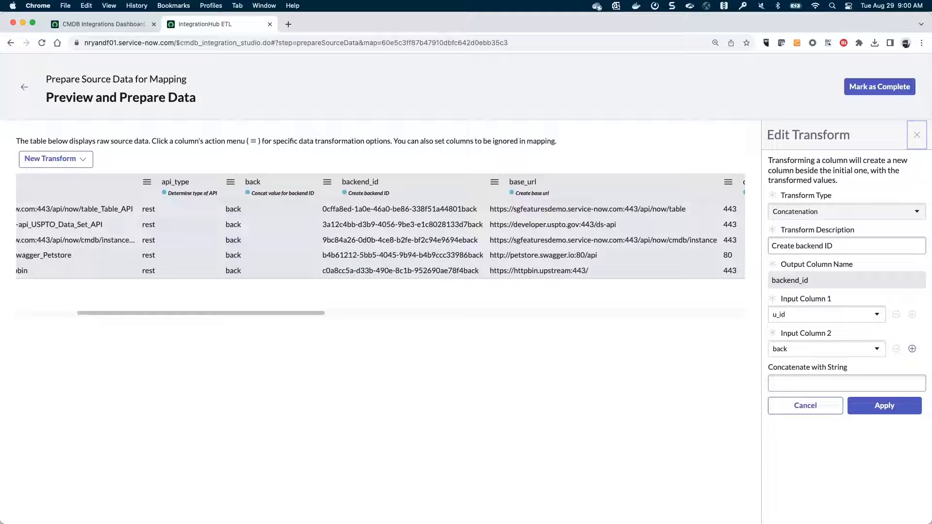
click(80, 160)
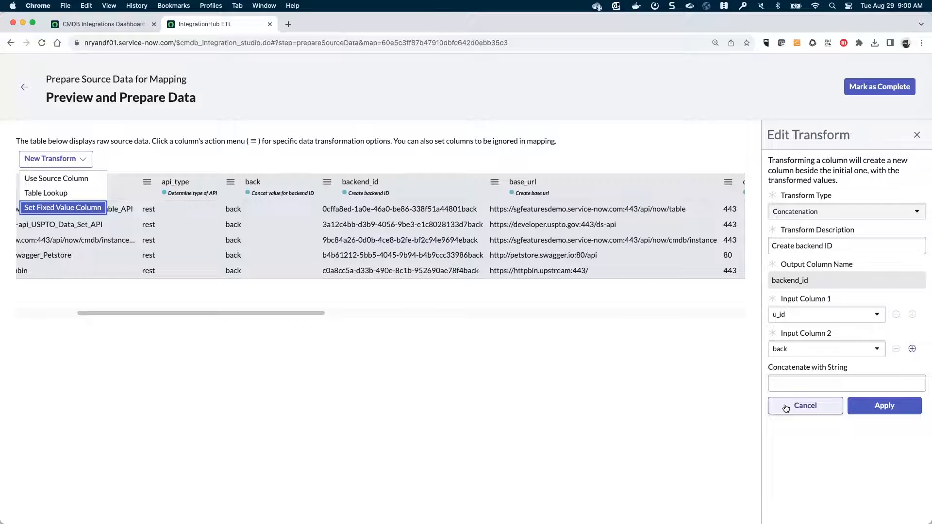
click(144, 183)
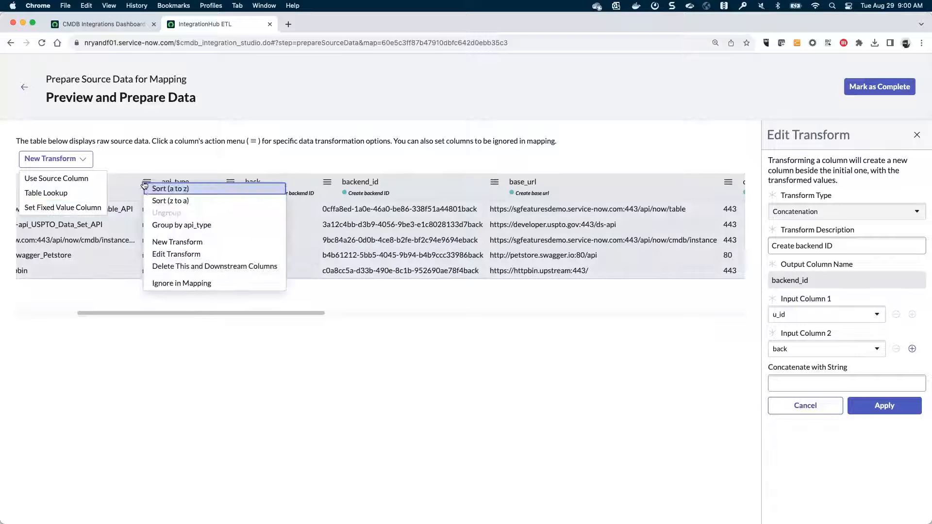
click(166, 254)
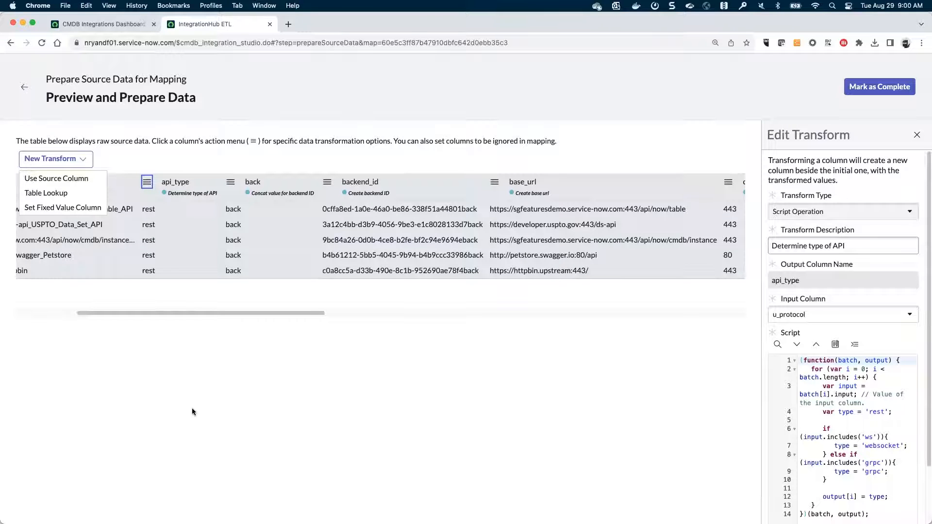
- Check the api_type output column, then pop the Determine type of API script into a larger editor
drag(182, 314, 633, 315)
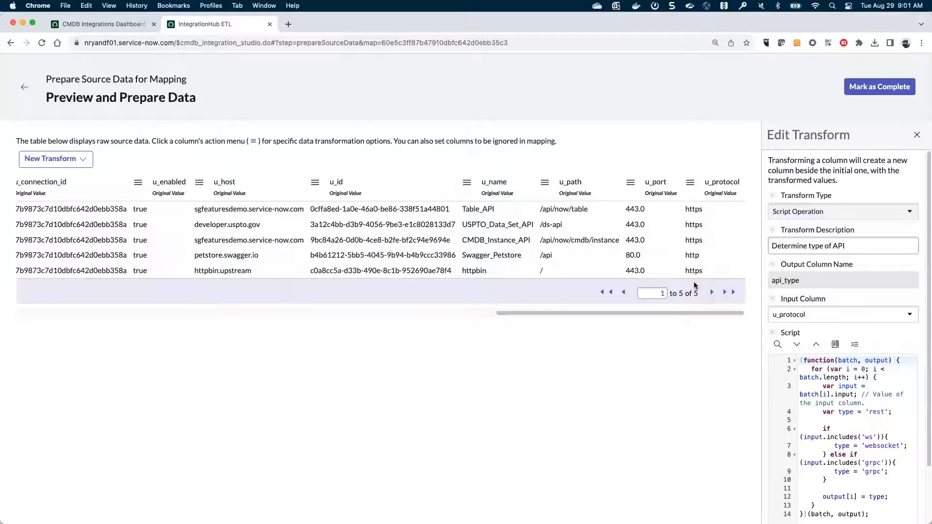
drag(649, 313, 155, 340)
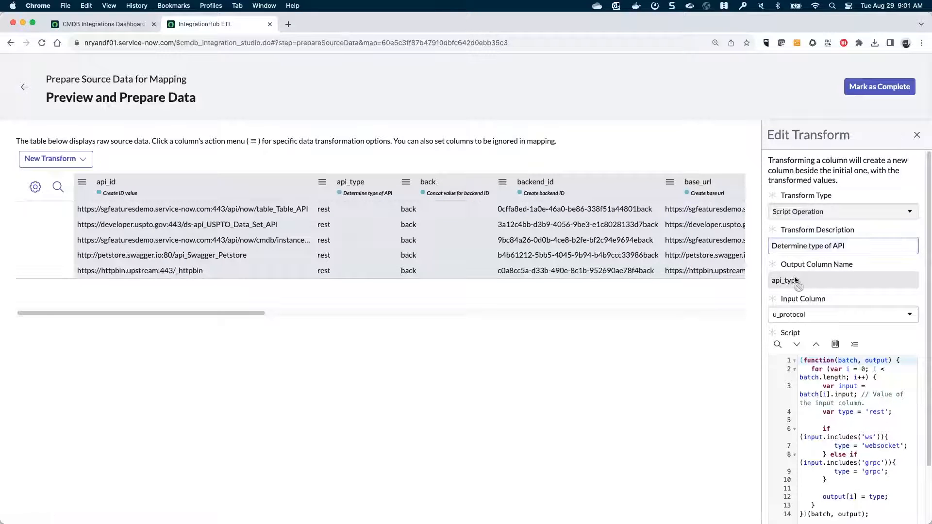
drag(805, 283, 767, 284)
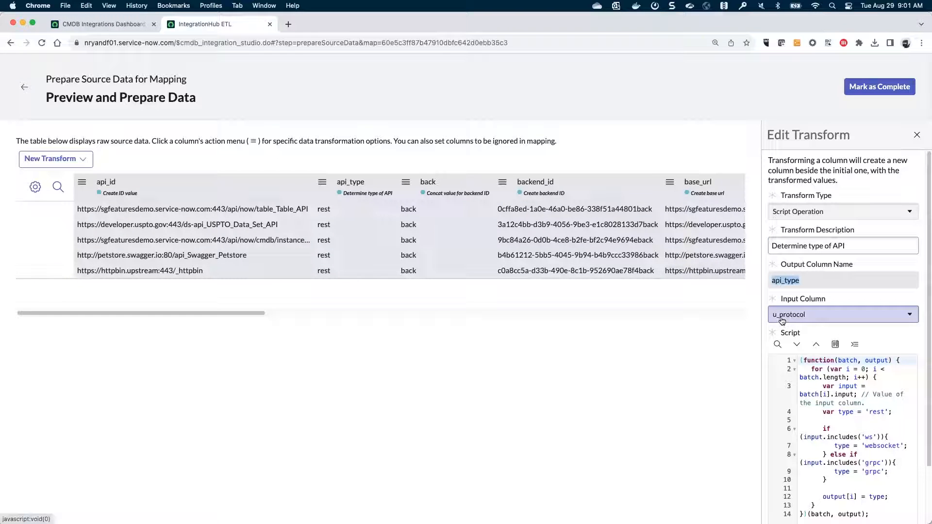
scroll(766, 321, down, 3)
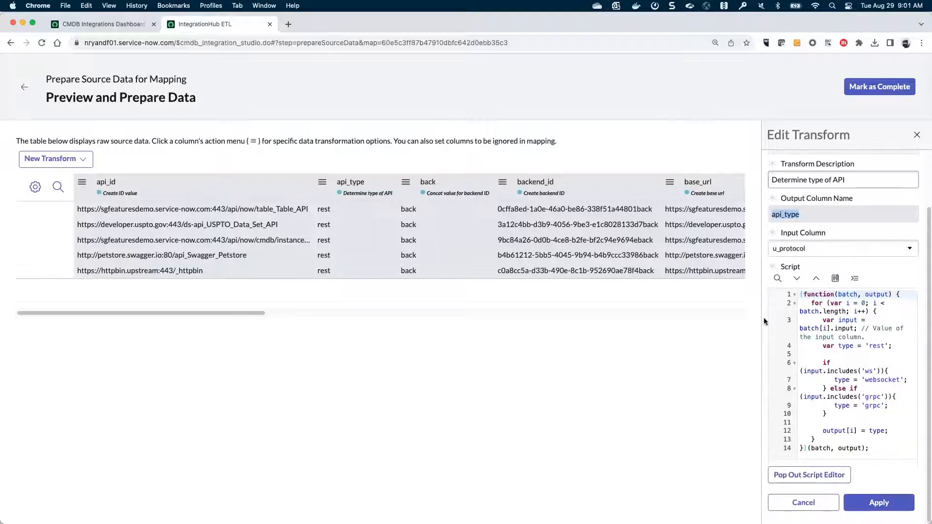
click(788, 476)
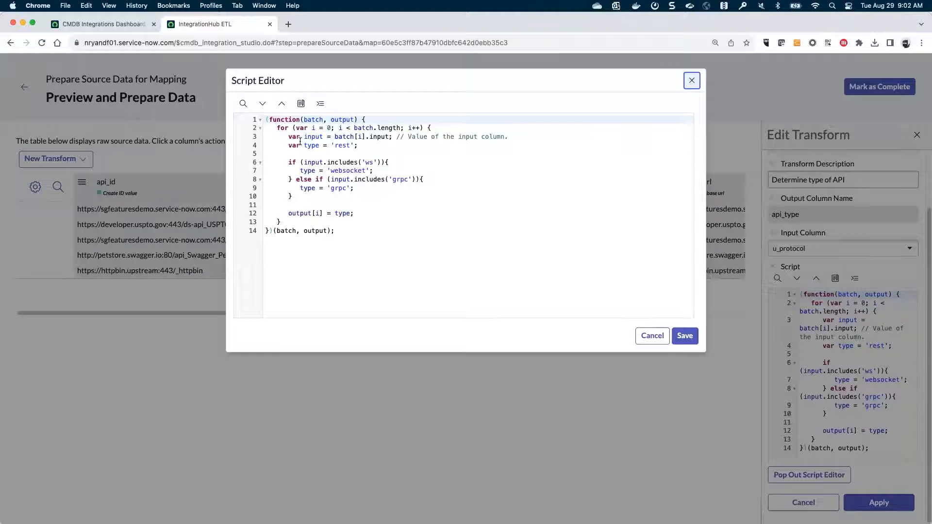
- Review the script's rest, ws and grpc logic, cancel the editor unsaved, and scroll right to kong_lb_snk
click(316, 135)
drag(316, 136, 393, 133)
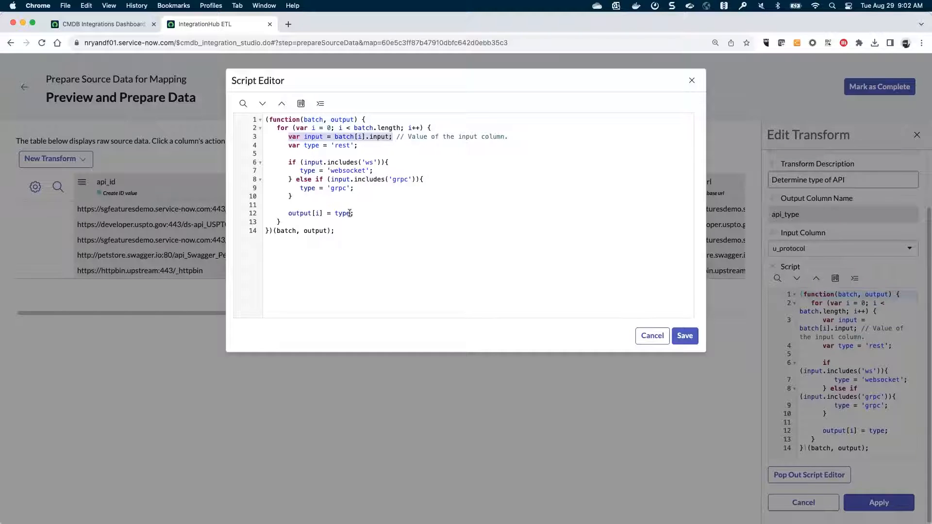
drag(353, 214, 285, 213)
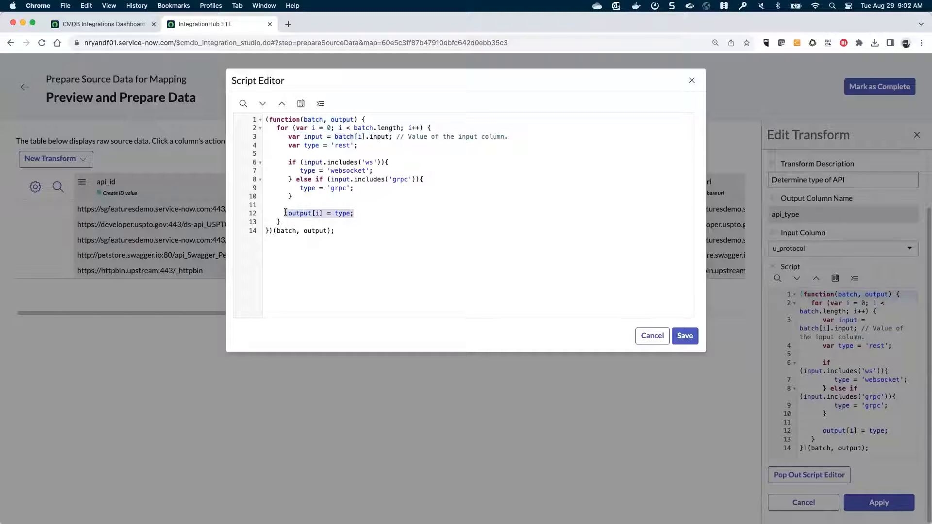
drag(285, 213, 285, 213)
drag(353, 146, 303, 145)
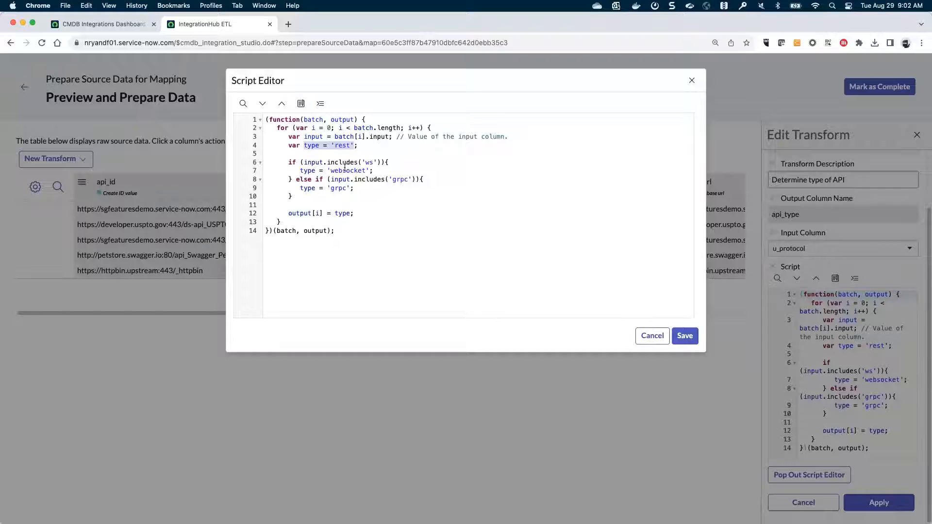
drag(373, 162, 366, 163)
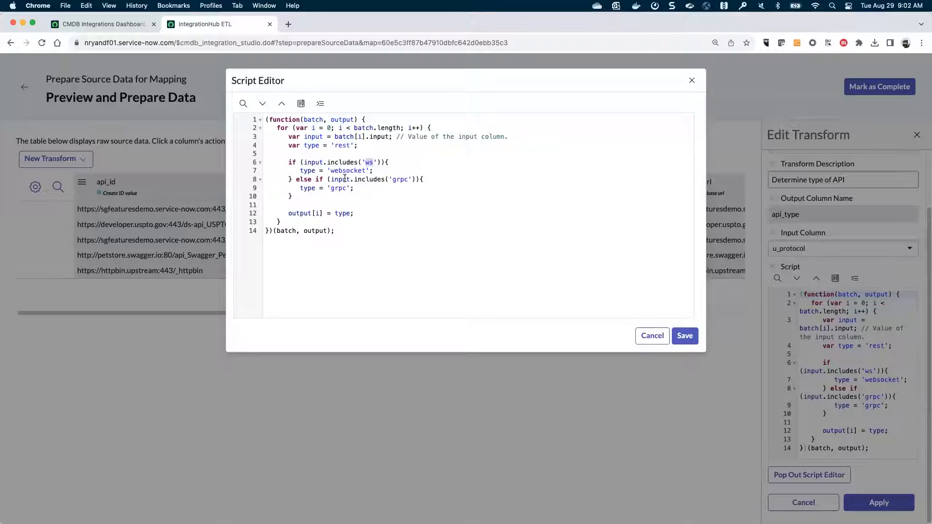
drag(408, 179, 392, 179)
drag(332, 188, 353, 190)
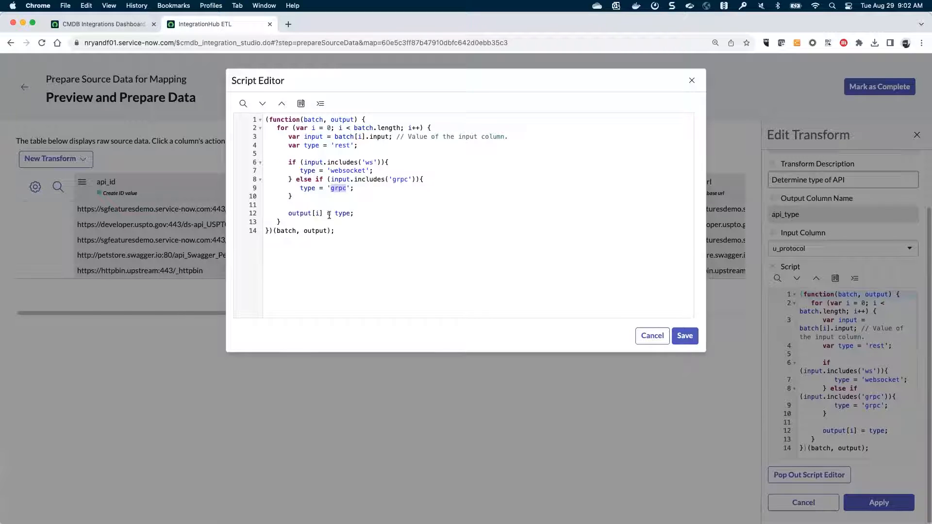
click(662, 339)
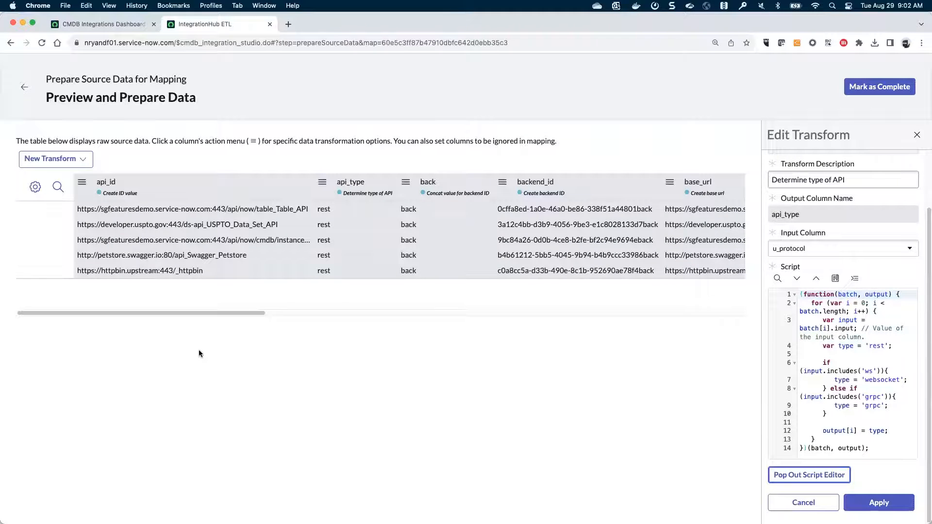
drag(158, 315, 354, 308)
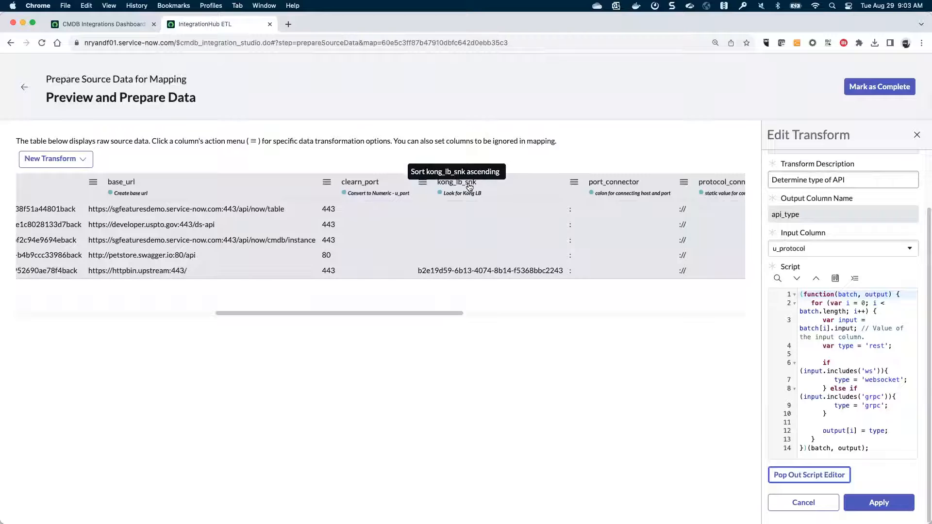
- Read kong_lb_snk's Look for Kong LB lookup script in the larger editor, close it unsaved, and go back
click(422, 186)
click(435, 257)
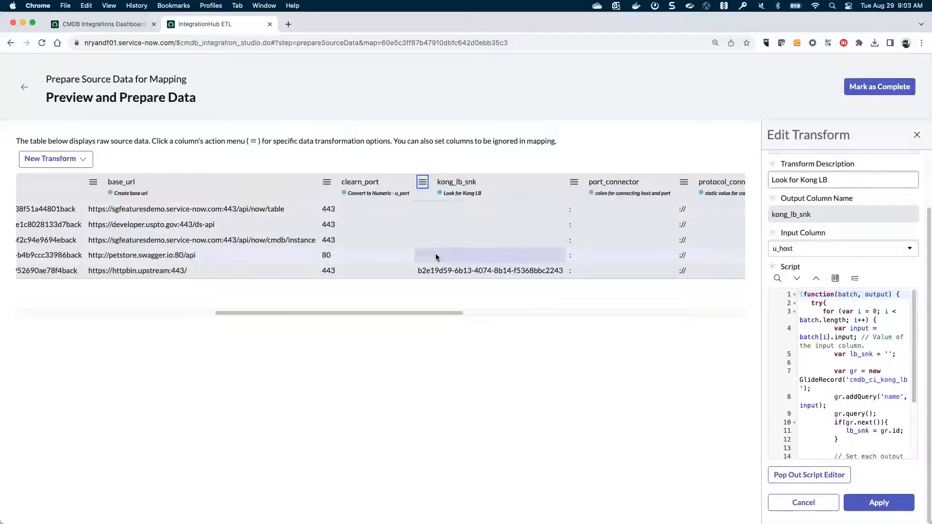
scroll(794, 245, up, 2)
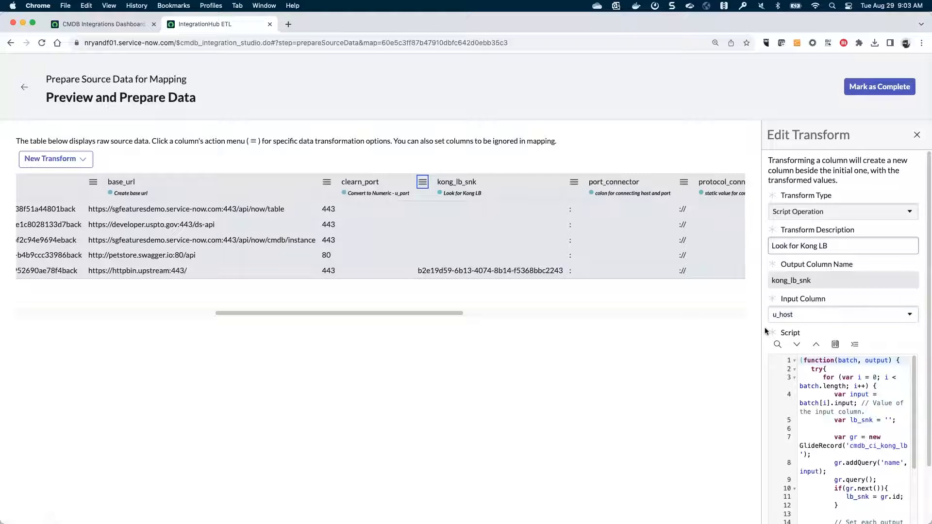
scroll(764, 327, down, 3)
click(776, 475)
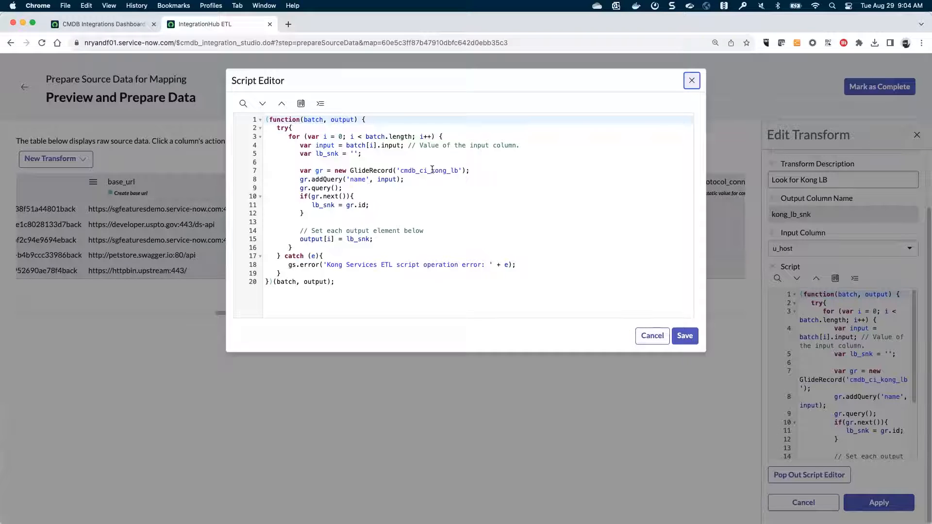
click(652, 335)
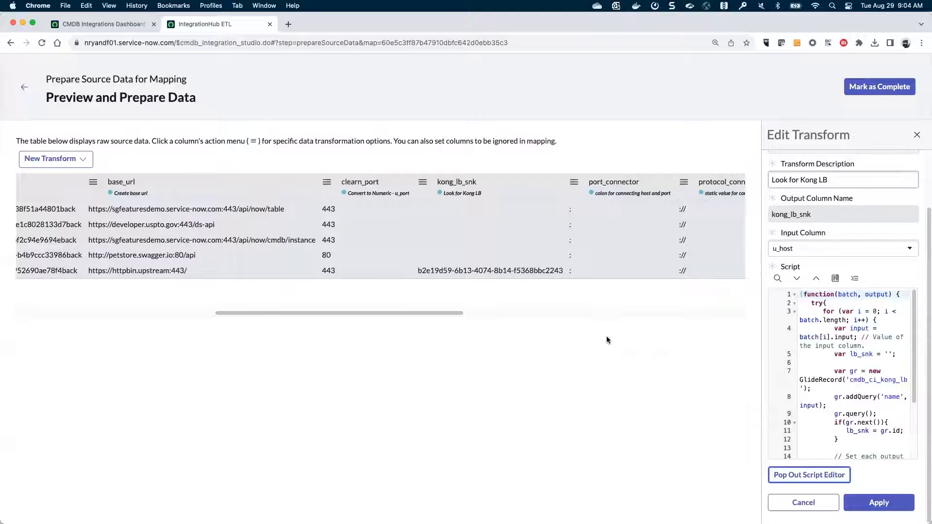
click(23, 87)
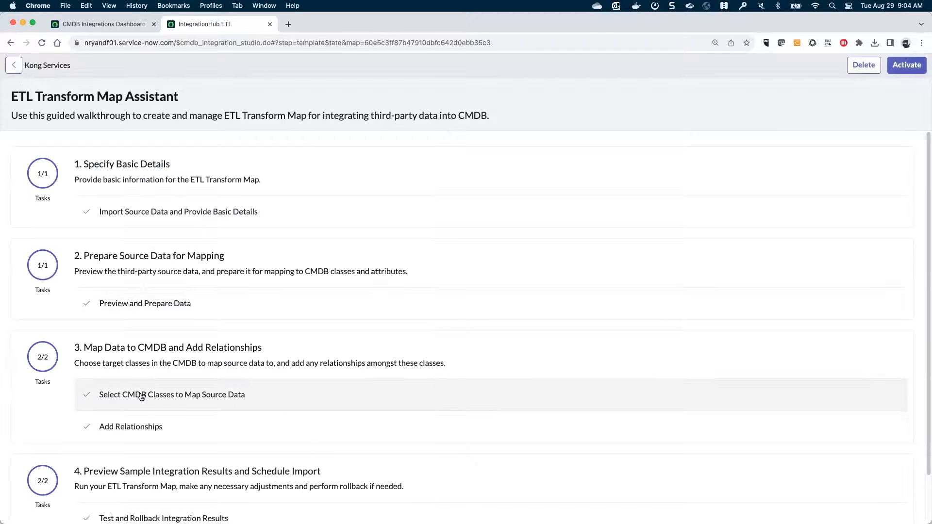
- Check Kong Load Balancer 1's mapping, then open Managed API 1 with u_id as native key
click(141, 395)
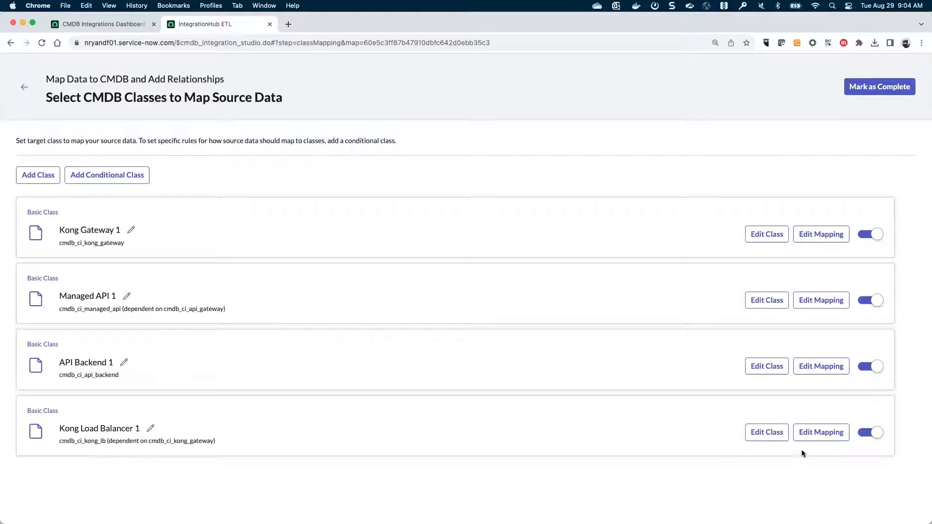
click(815, 437)
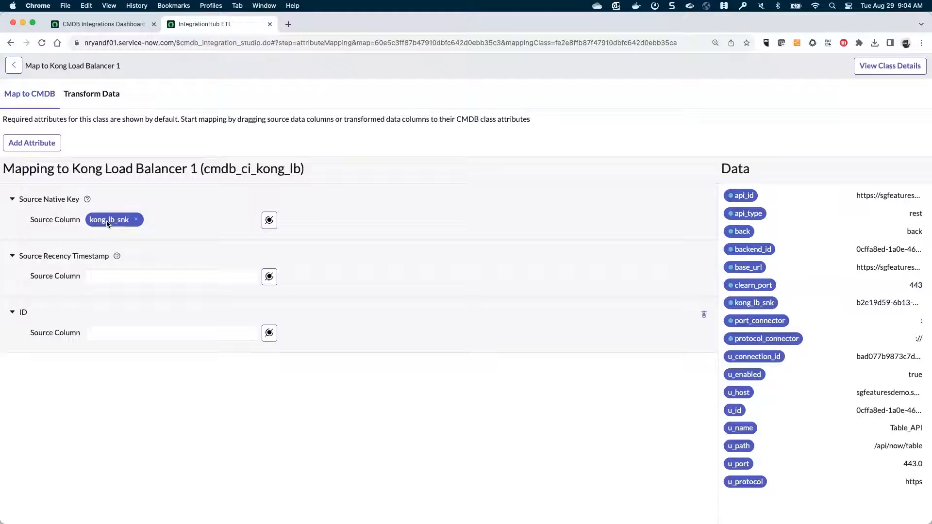
click(14, 66)
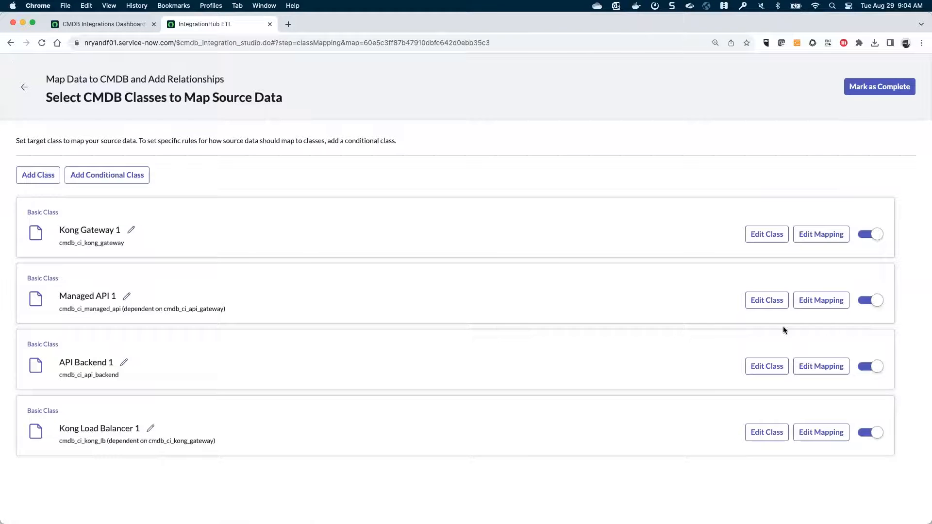
click(818, 300)
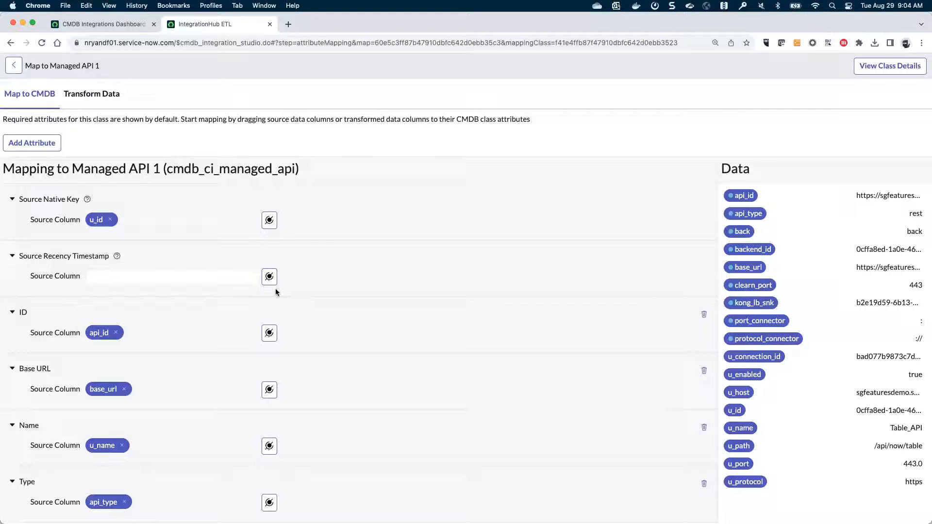
- Scroll API Backend 1's attributes from backend_id to u_path, then return to the Kong Services assistant
click(18, 71)
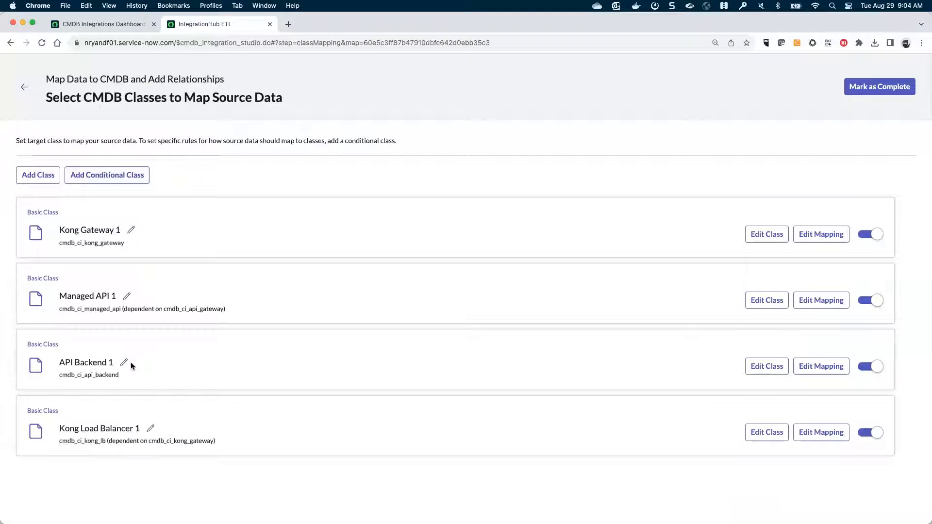
click(820, 366)
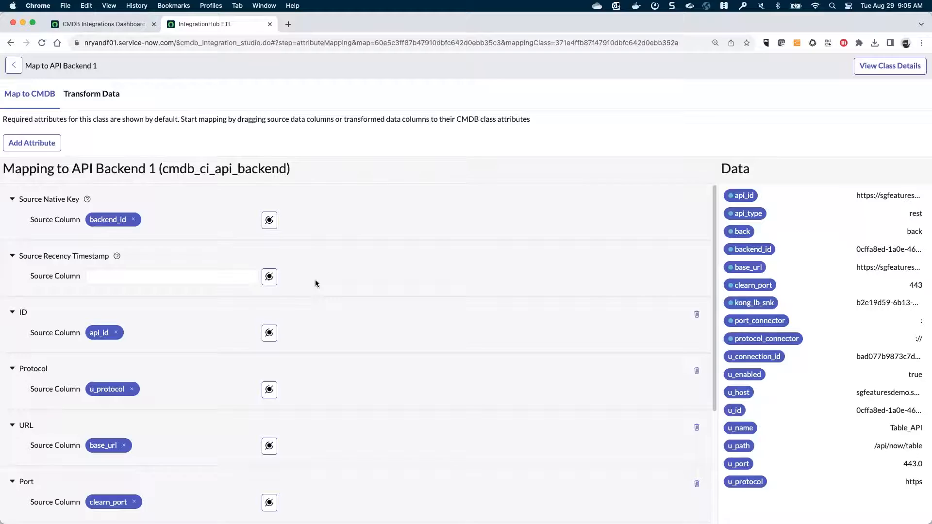
scroll(315, 283, down, 5)
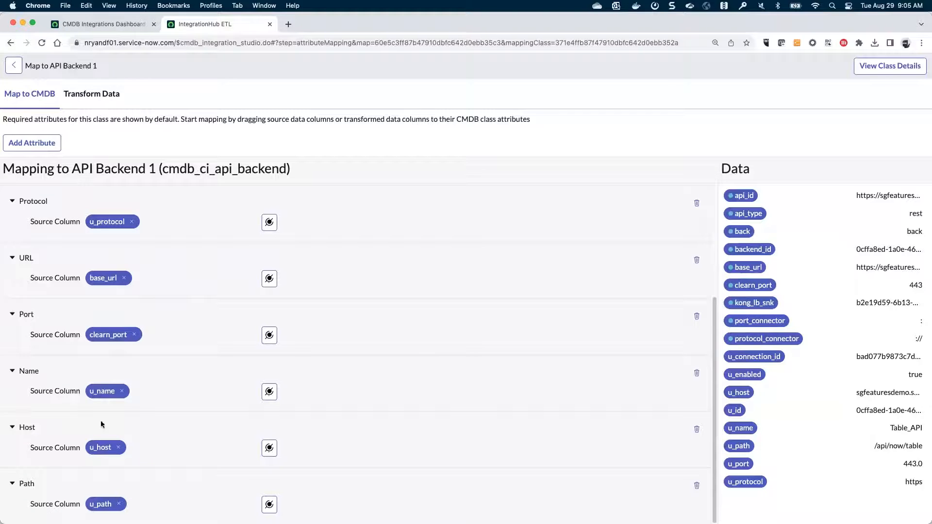
scroll(152, 333, up, 5)
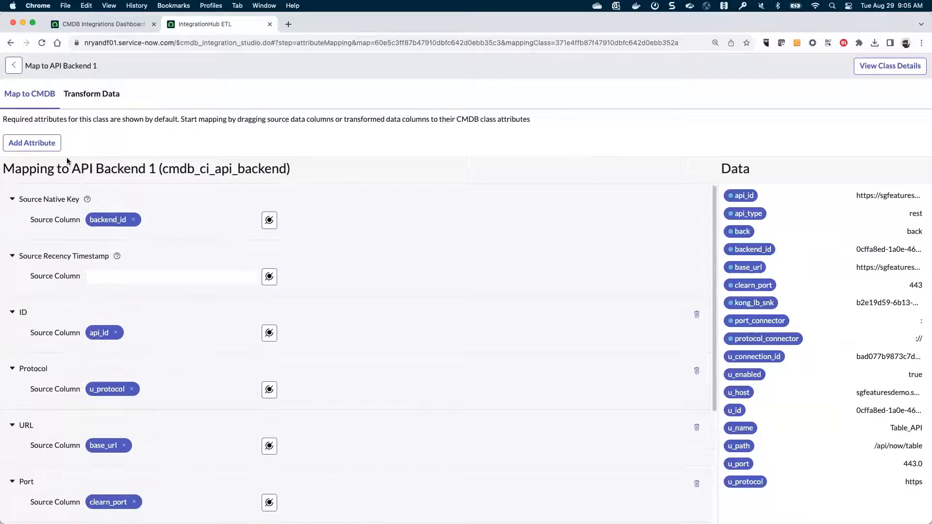
click(14, 71)
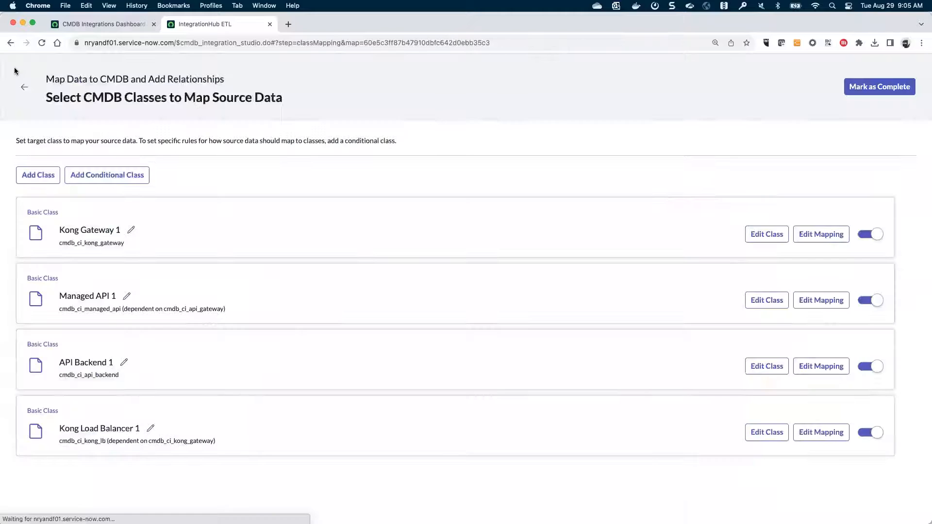
click(21, 88)
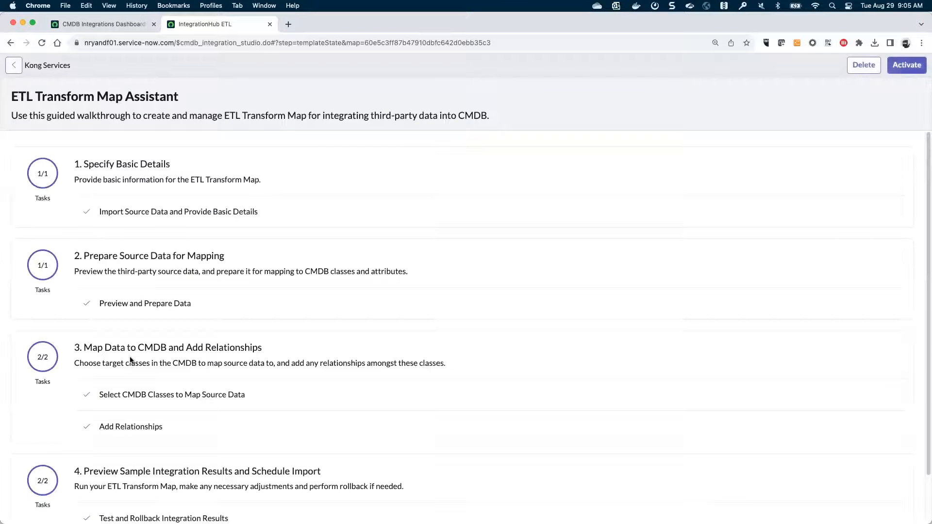
- Review the three Kong Services relationships, e.g. Kong Gateway 1 providing Managed API 1, and go back
click(139, 428)
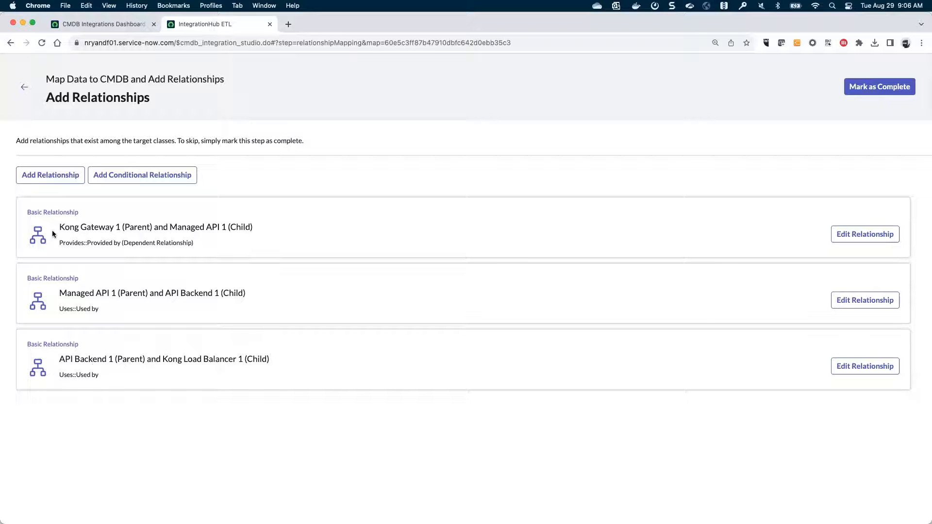
click(24, 90)
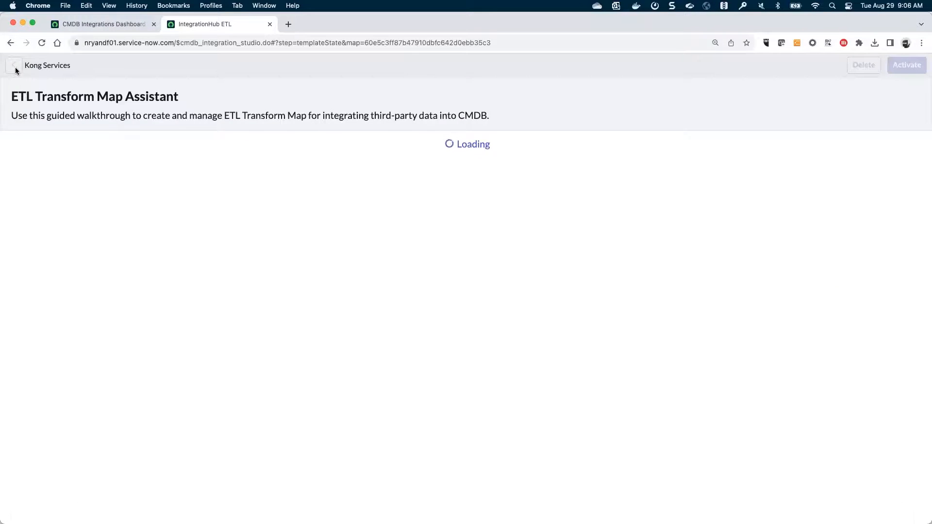
- Open Kong Routes' Managed API 1 mapping, keyed on u_serviceid as Source Native Key
click(14, 71)
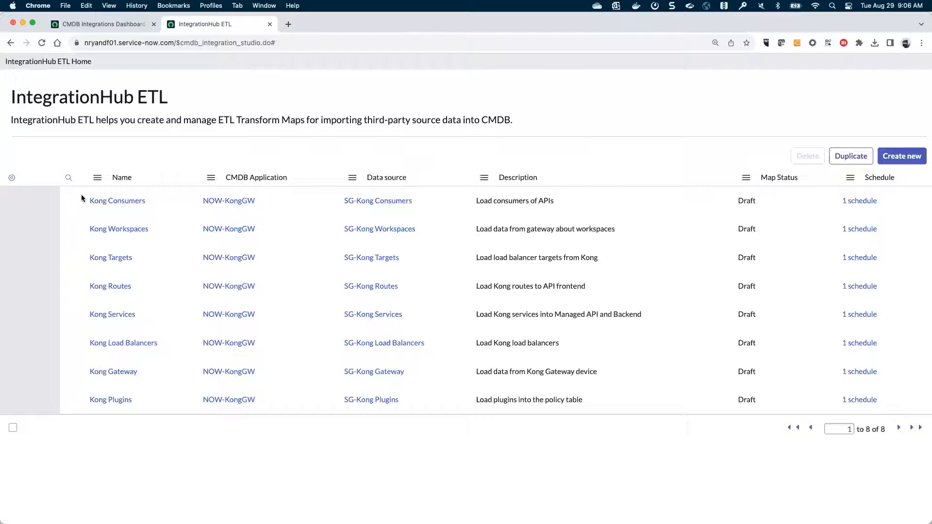
click(105, 289)
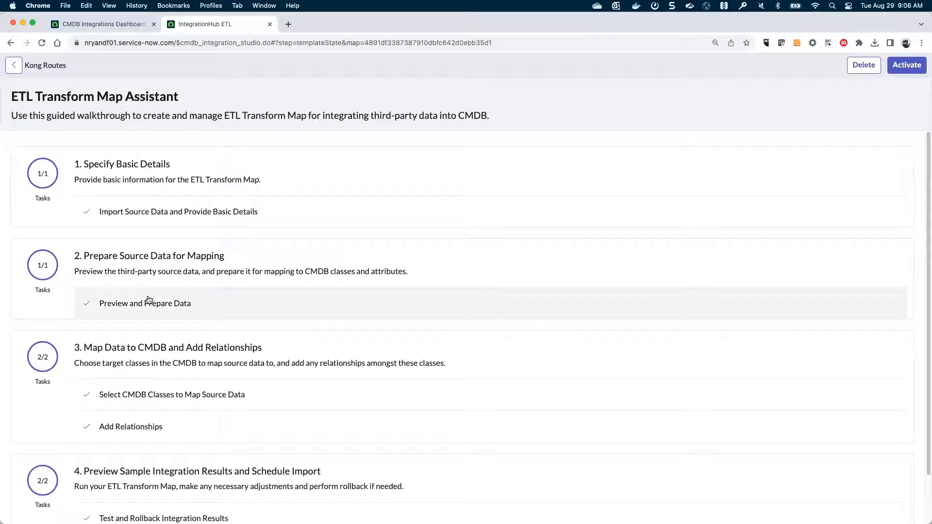
click(138, 398)
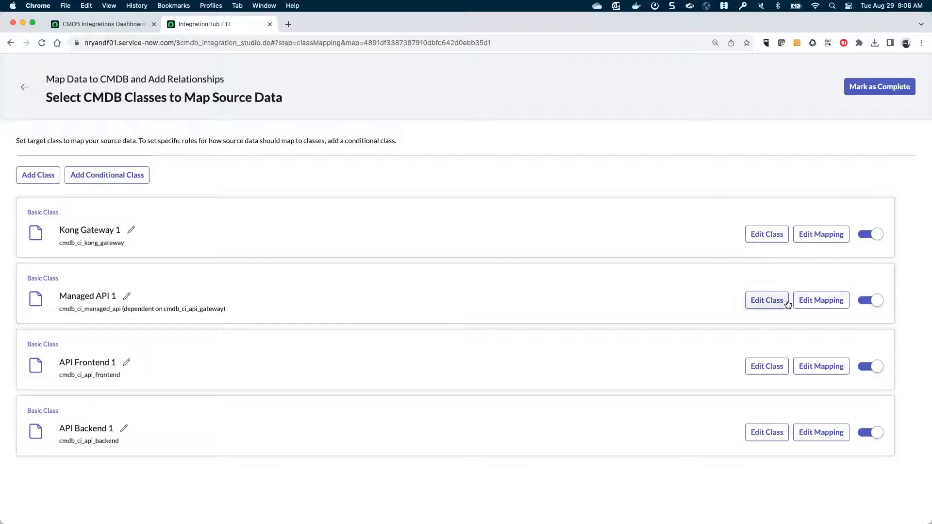
click(813, 301)
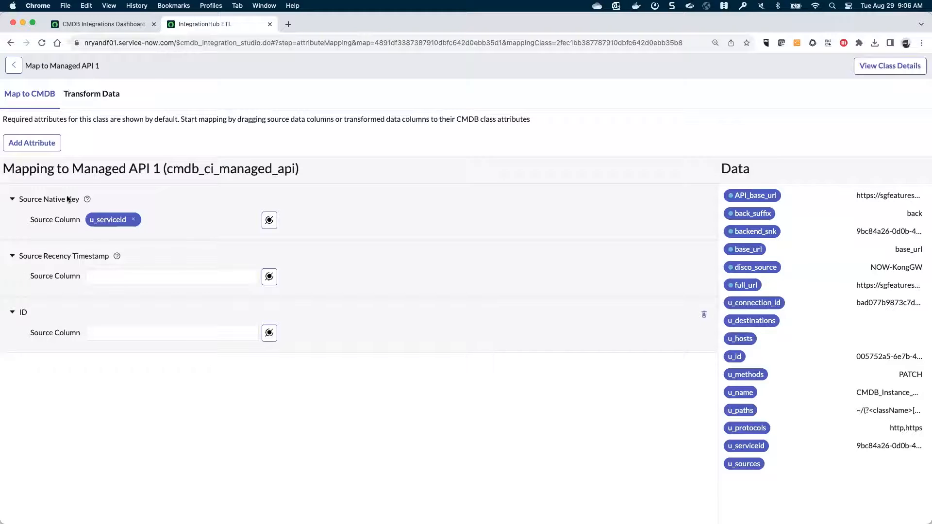
- Check API Backend 1 (backend_snk key), then view API Frontend 1 mapping u_id, u_protocols, u_hosts, u_methods
click(13, 67)
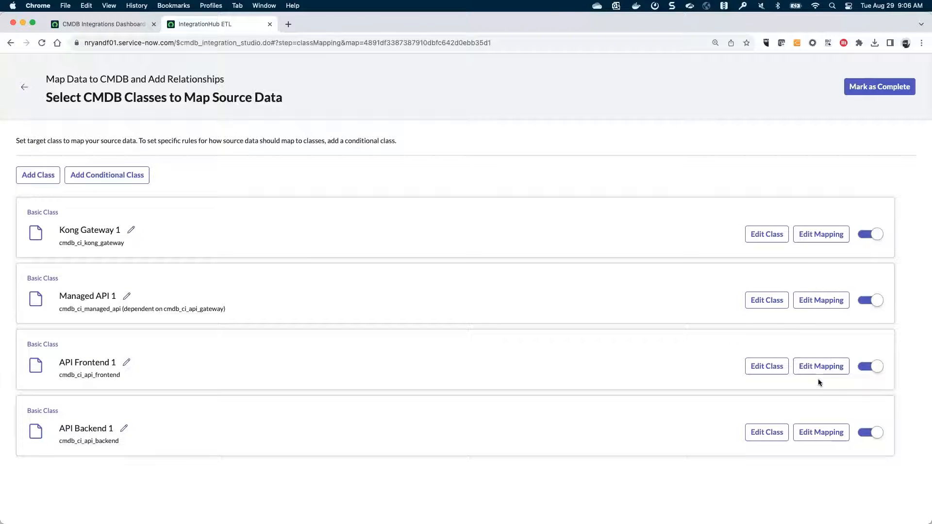
click(809, 431)
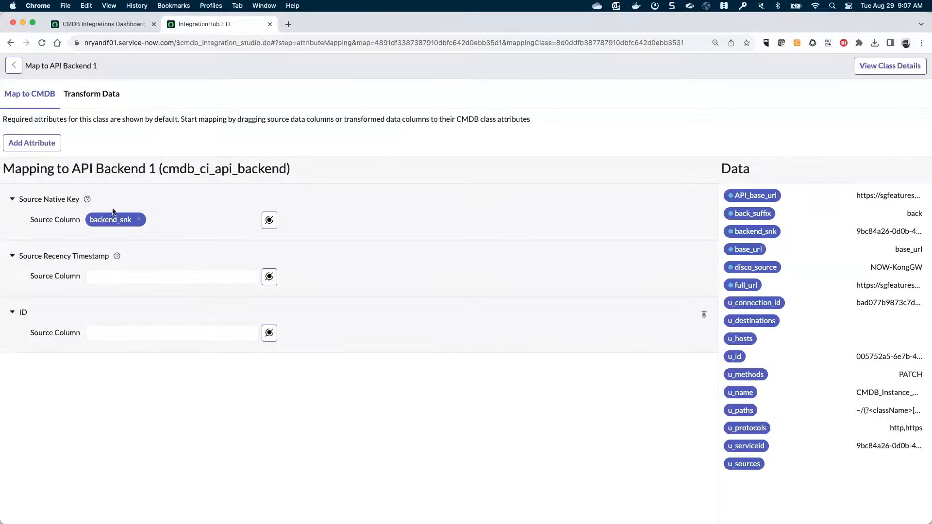
click(16, 64)
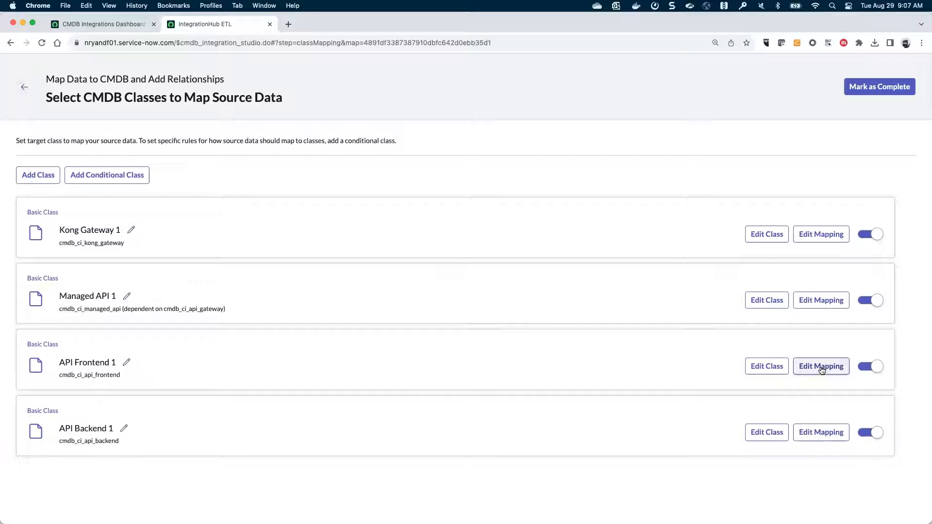
click(821, 367)
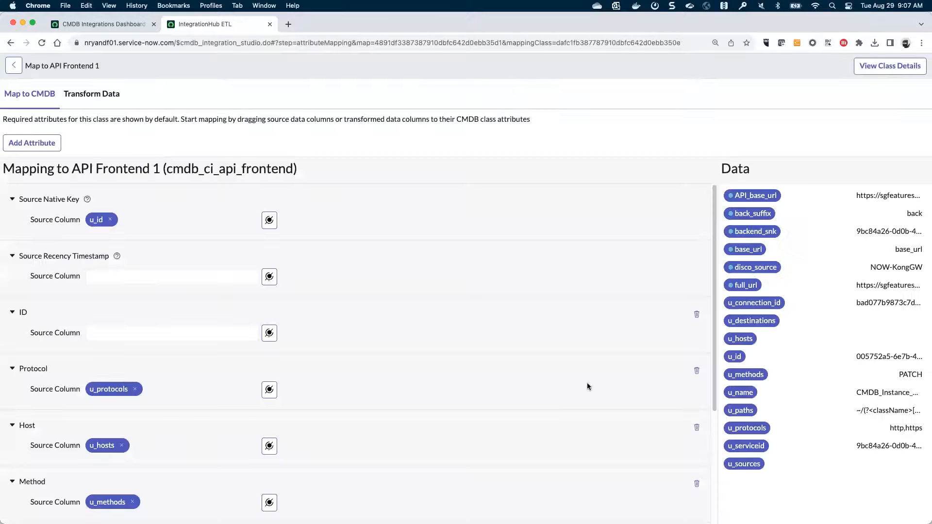
- Show API Frontend 1's transformed source data and bring up the API_base_url column's transform
click(84, 95)
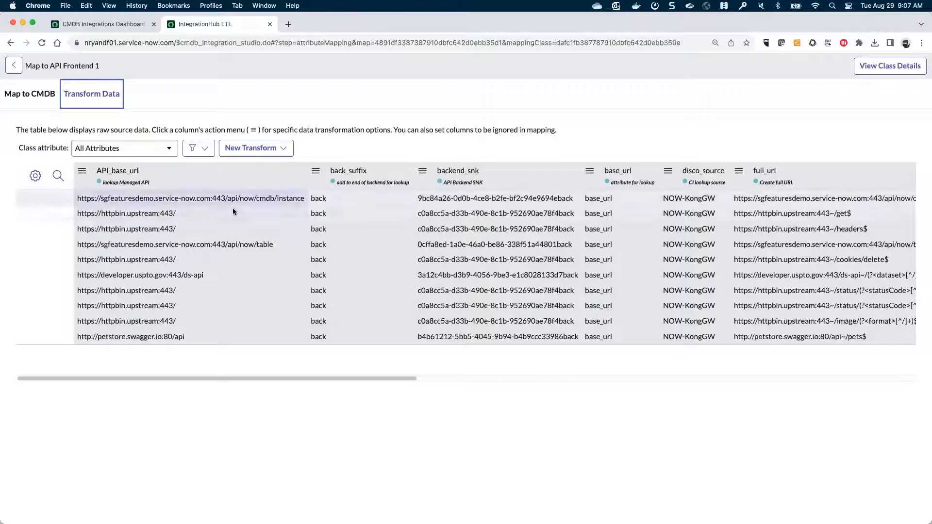
click(82, 172)
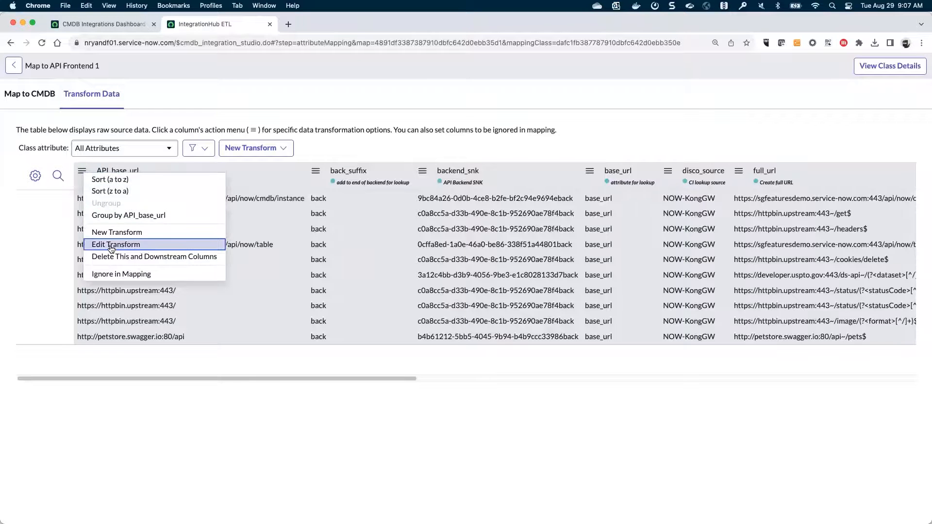
click(110, 244)
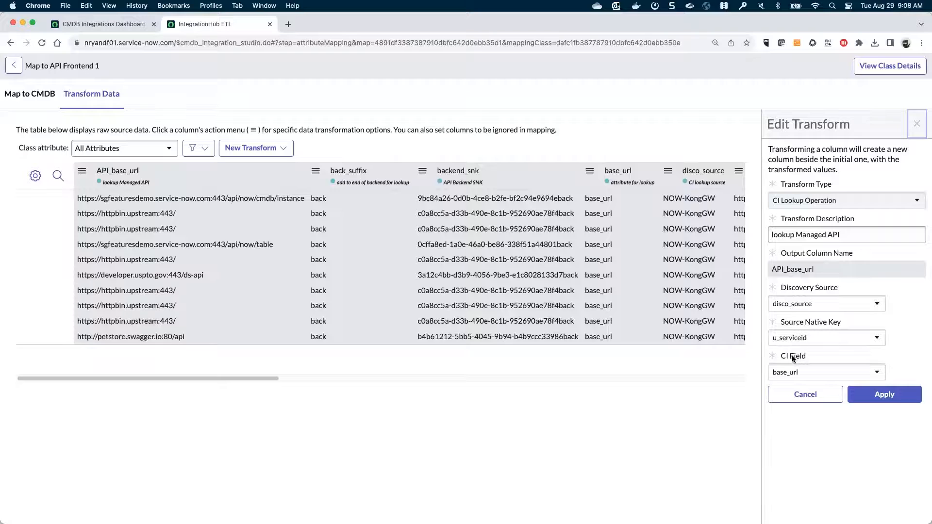
- From the CMDB Integrations Dashboard, open the sys_object_source.list Sources list of NOW-KongGW records
click(110, 27)
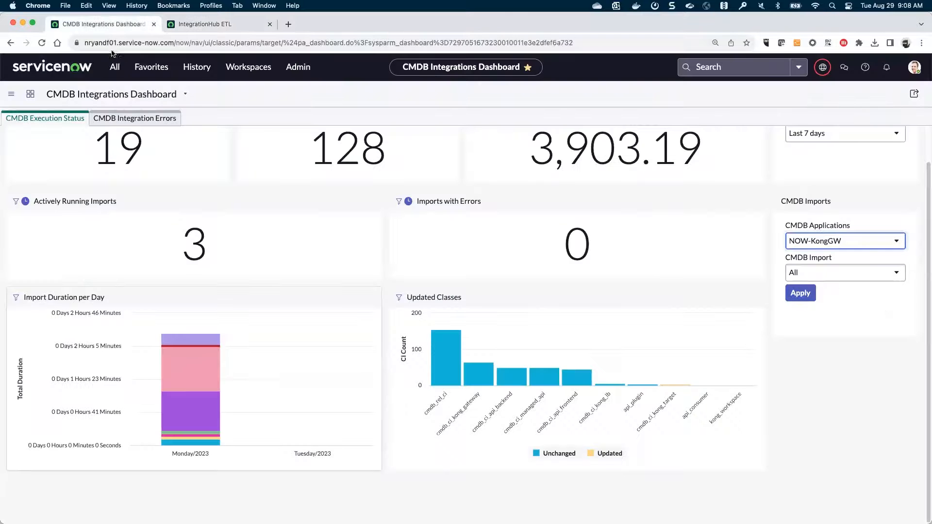
click(115, 67)
drag(87, 96, 34, 96)
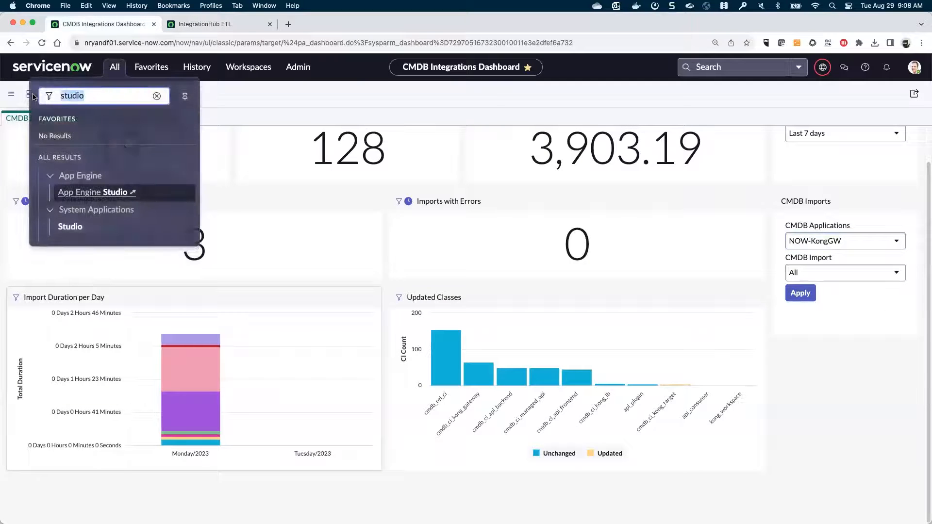
text(sys_o)
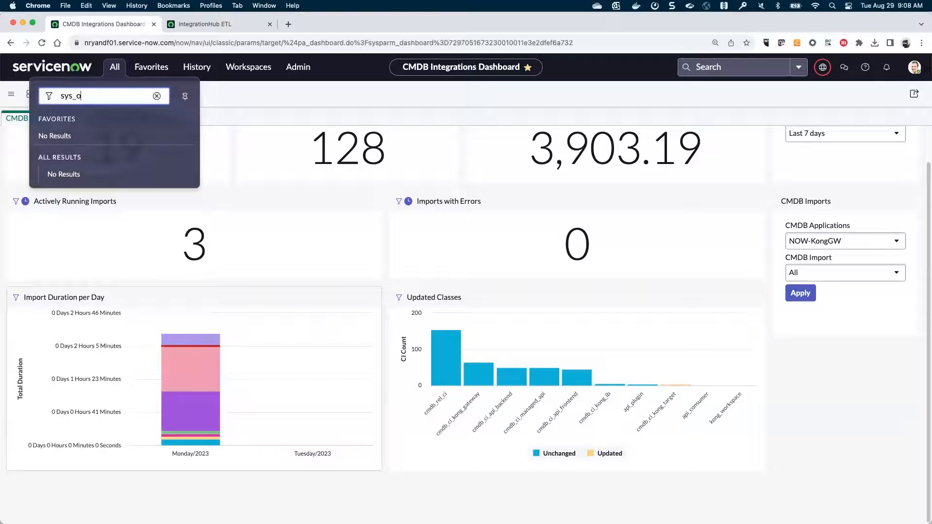
text(bject_source.list)
key(Return)
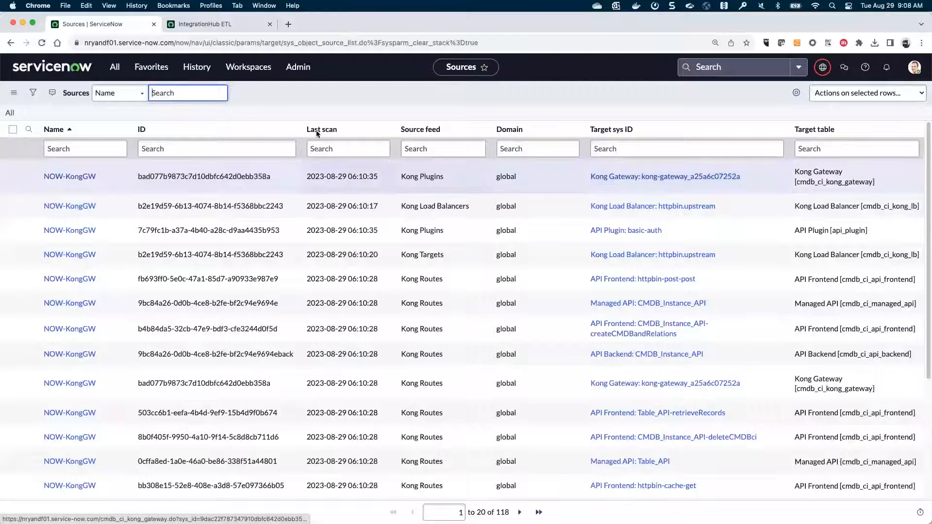
- Compare it with the API_base_url CI Lookup using disco_source and u_serviceid to return base_url
click(211, 25)
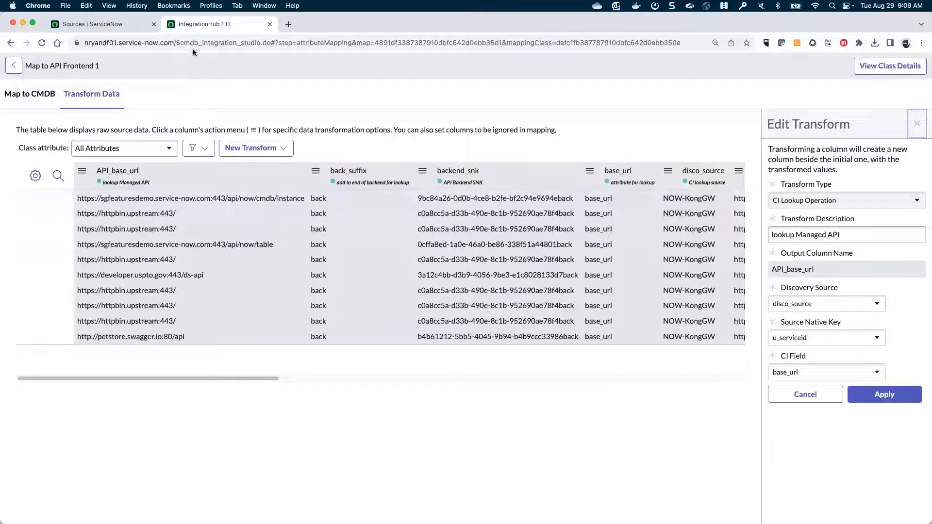
click(86, 25)
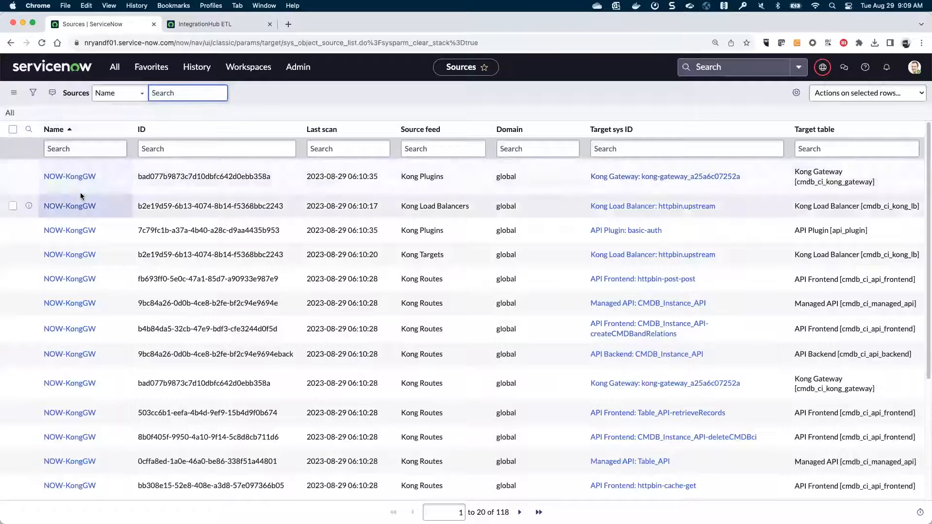
click(194, 26)
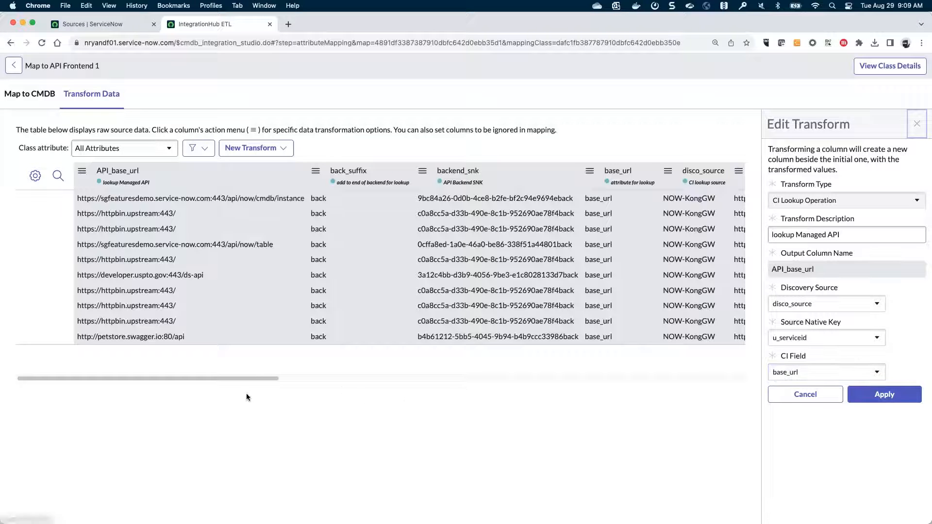
drag(230, 376, 324, 377)
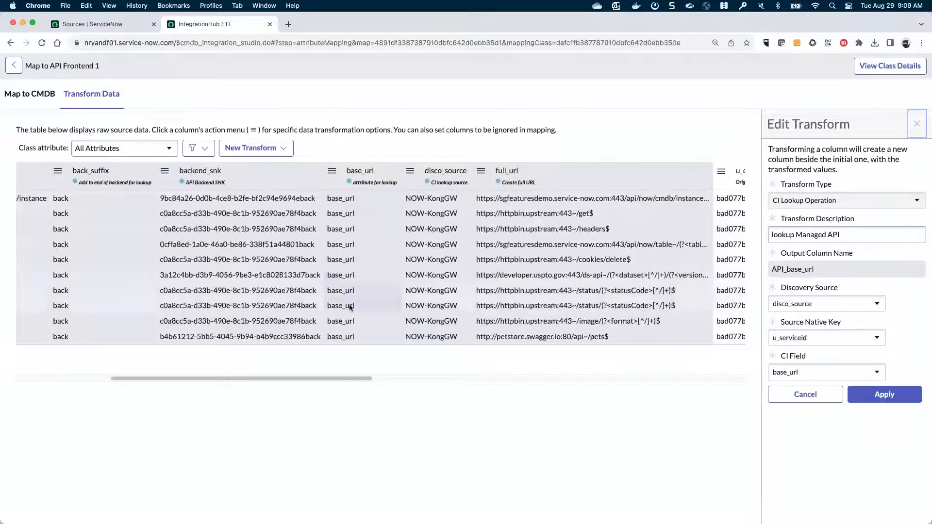
click(259, 148)
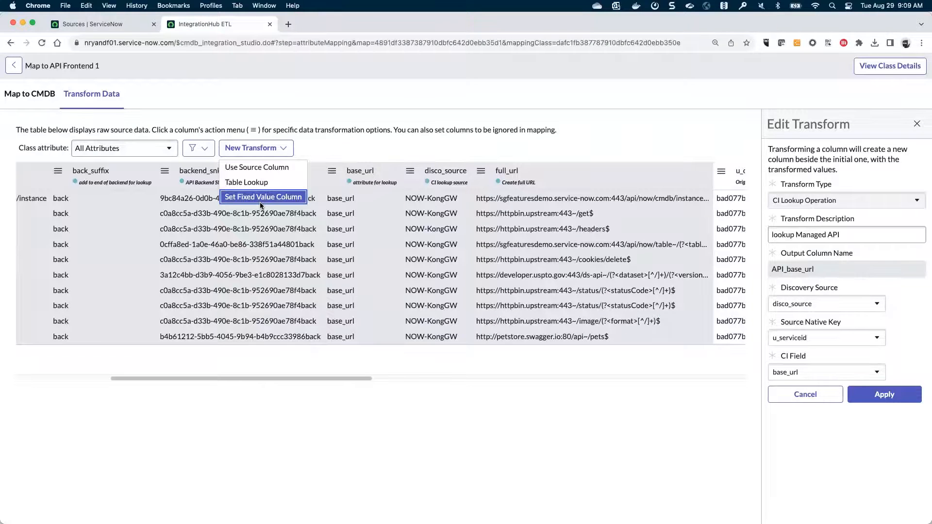
click(825, 372)
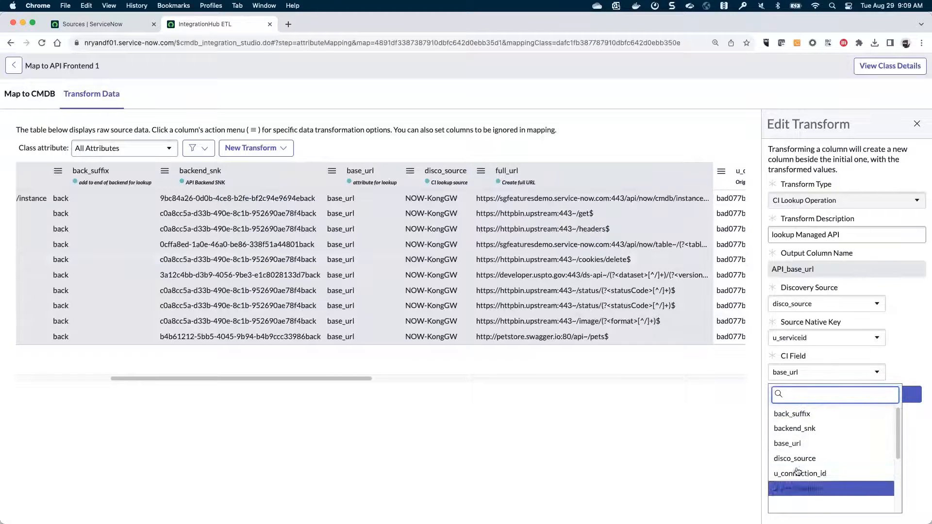
scroll(800, 421, down, 3)
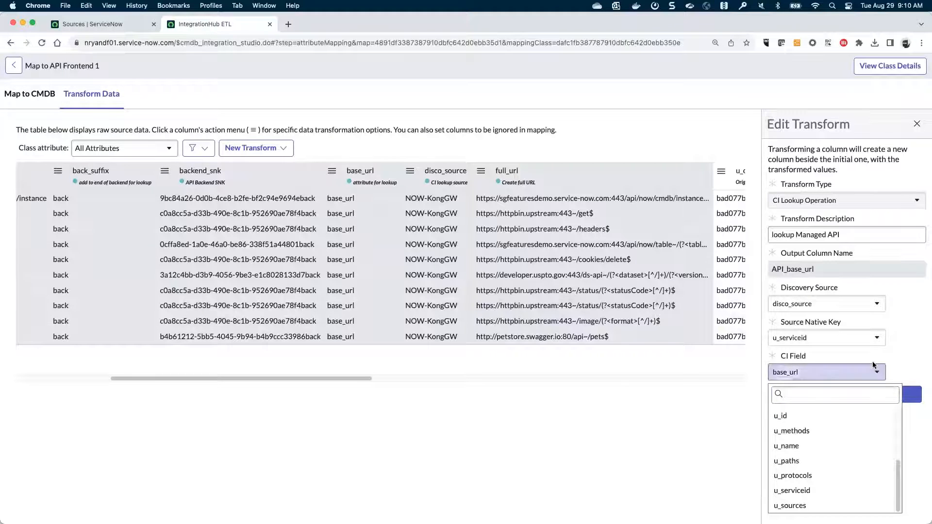
click(881, 371)
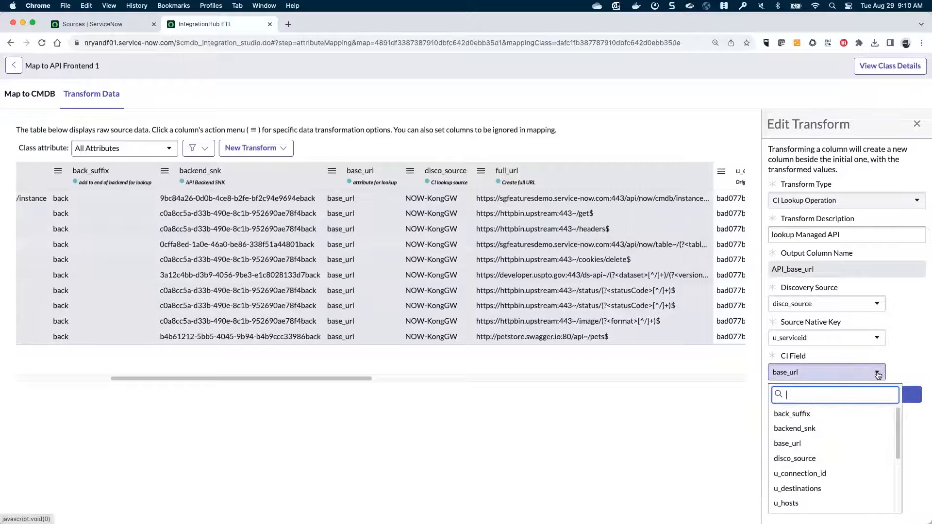
click(916, 359)
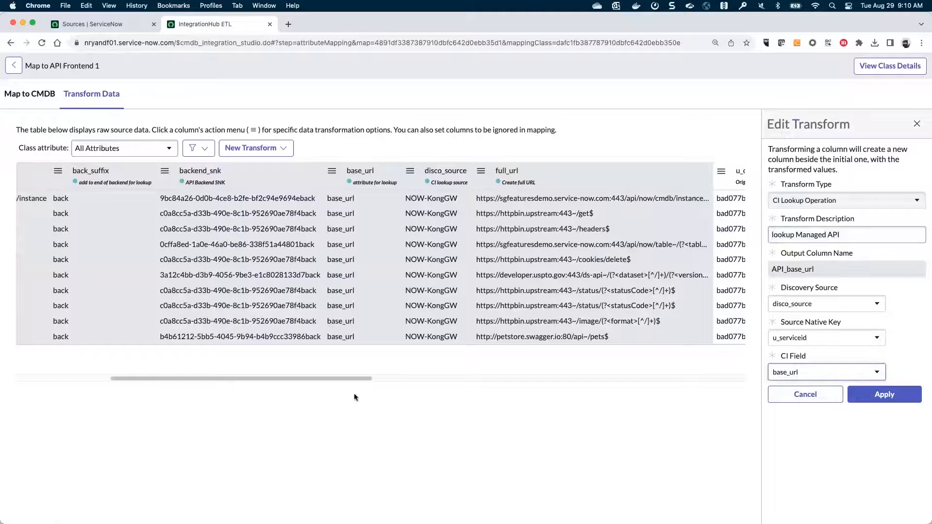
drag(342, 378, 206, 377)
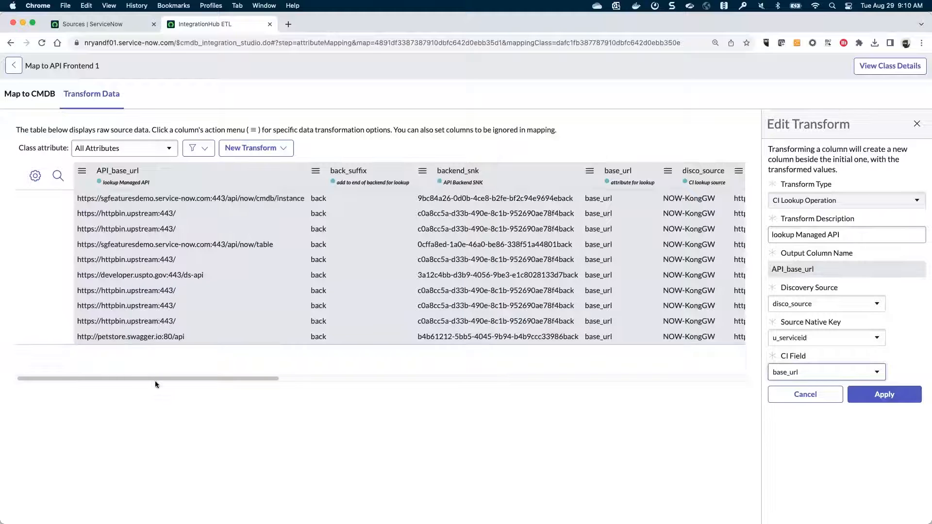
drag(155, 380, 286, 375)
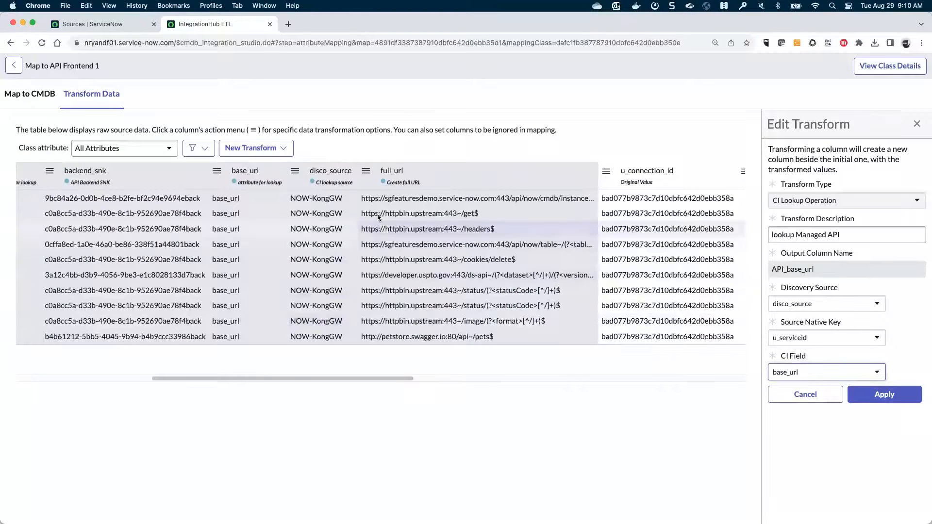
- Open full_url's 'Create full URL' Multiple Input Script combining API_base_url and u_paths
click(366, 172)
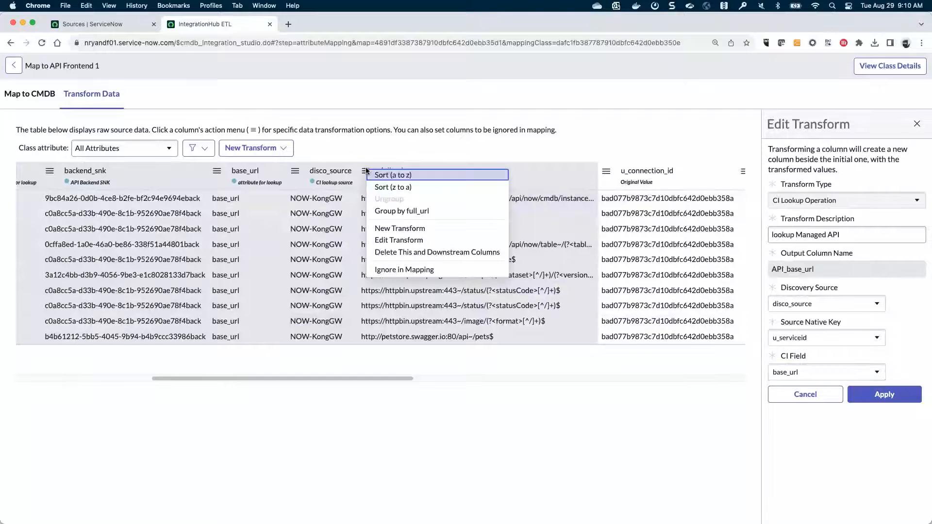
click(395, 240)
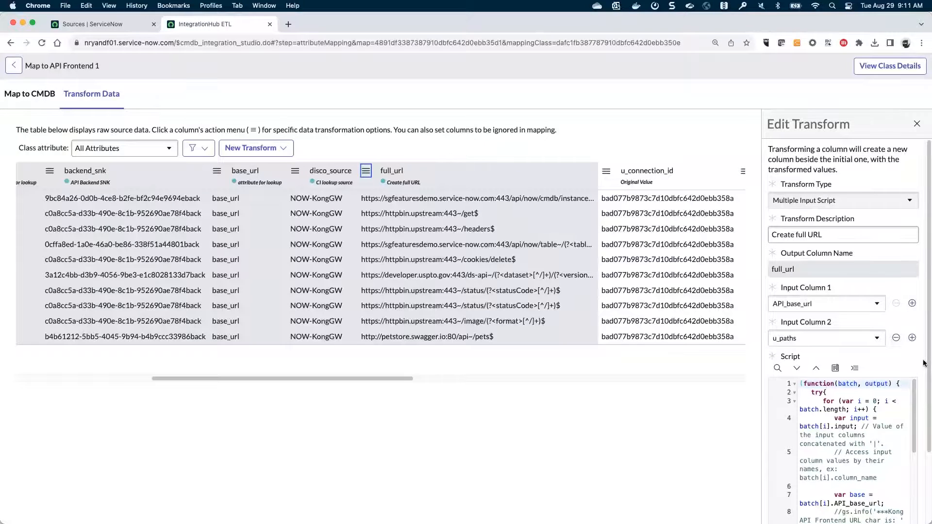
scroll(910, 354, down, 4)
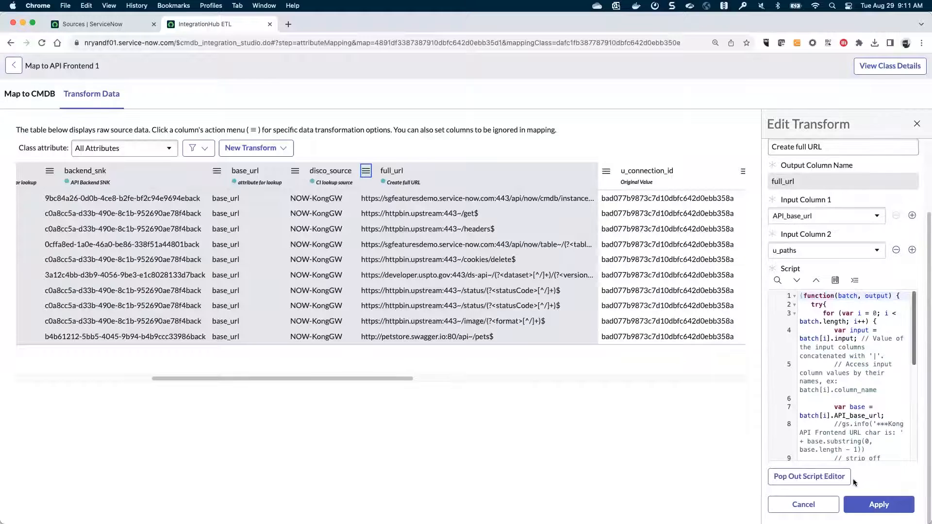
click(816, 477)
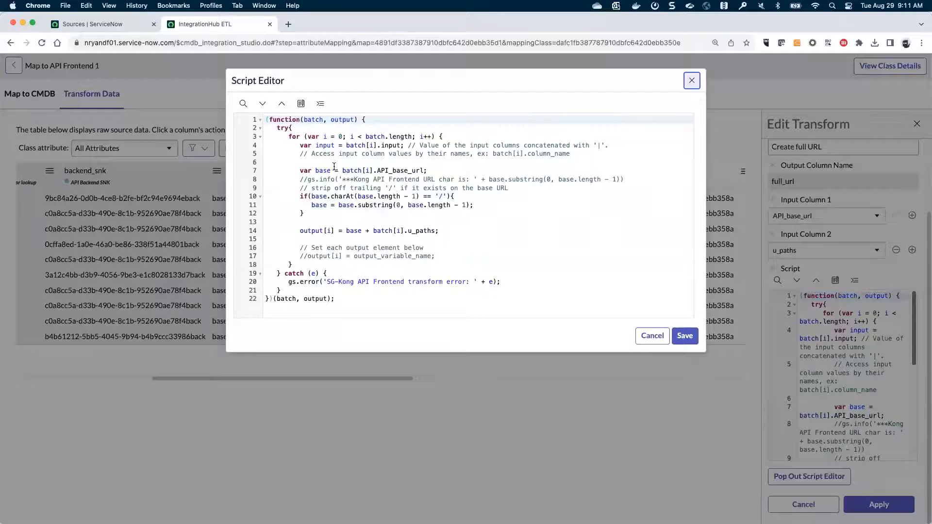
drag(300, 145, 401, 145)
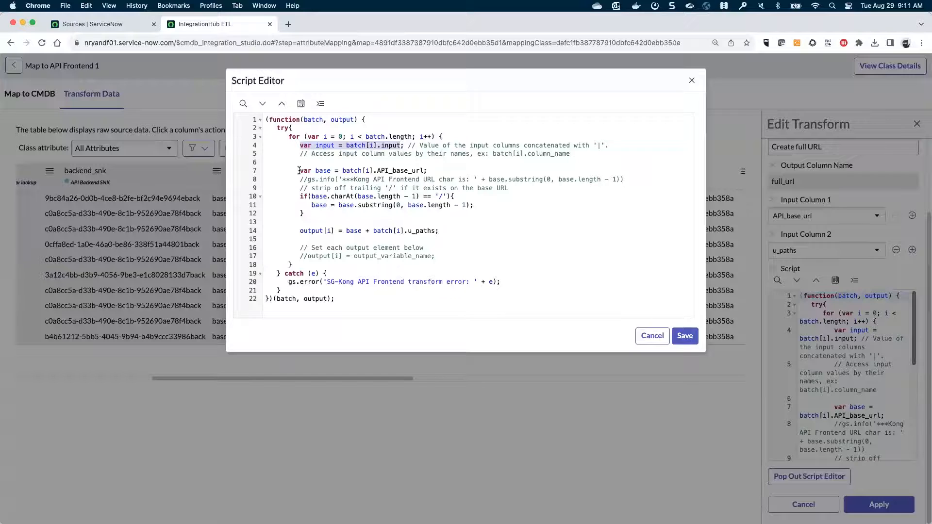
drag(343, 170, 424, 171)
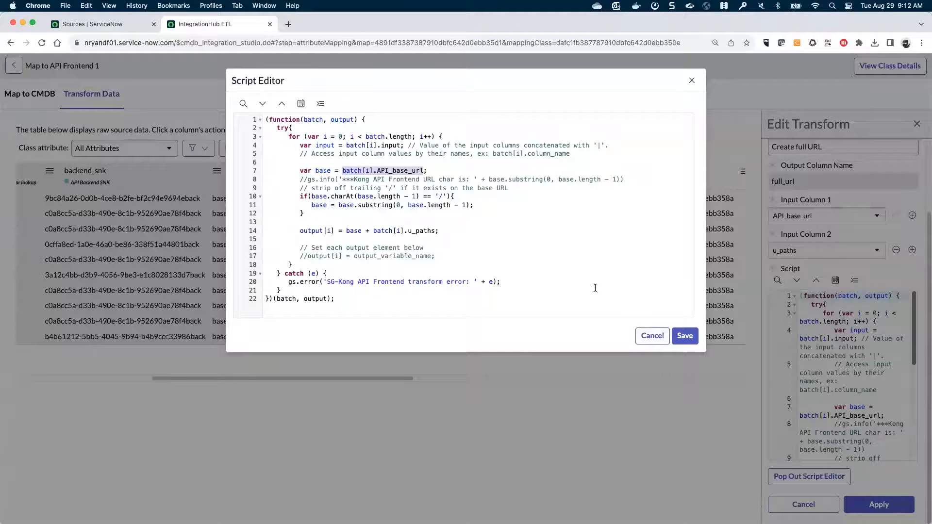
click(650, 336)
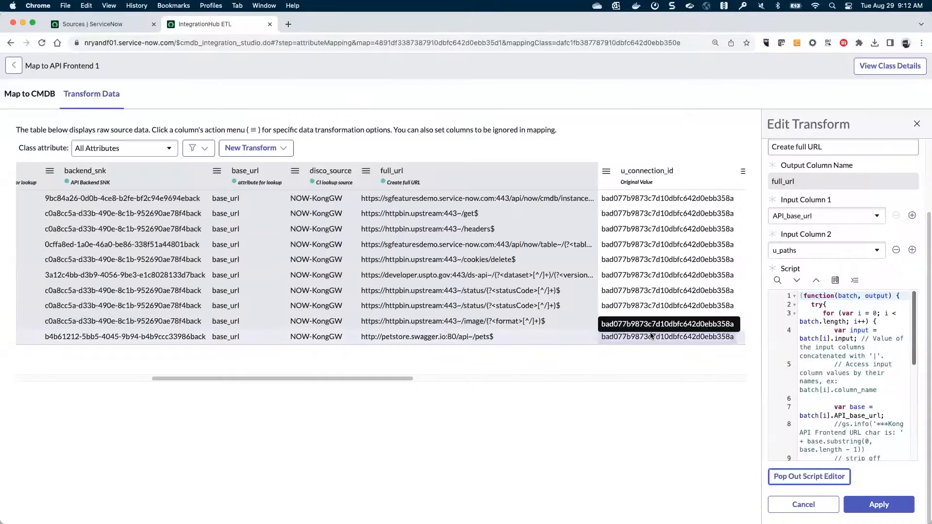
- Return to the Kong Routes assistant and open its Add Relationships step
click(14, 65)
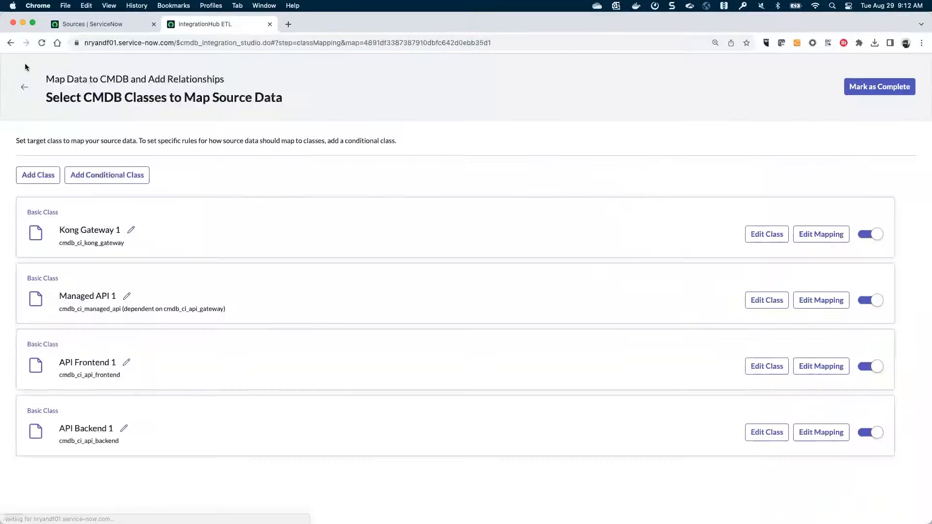
click(24, 90)
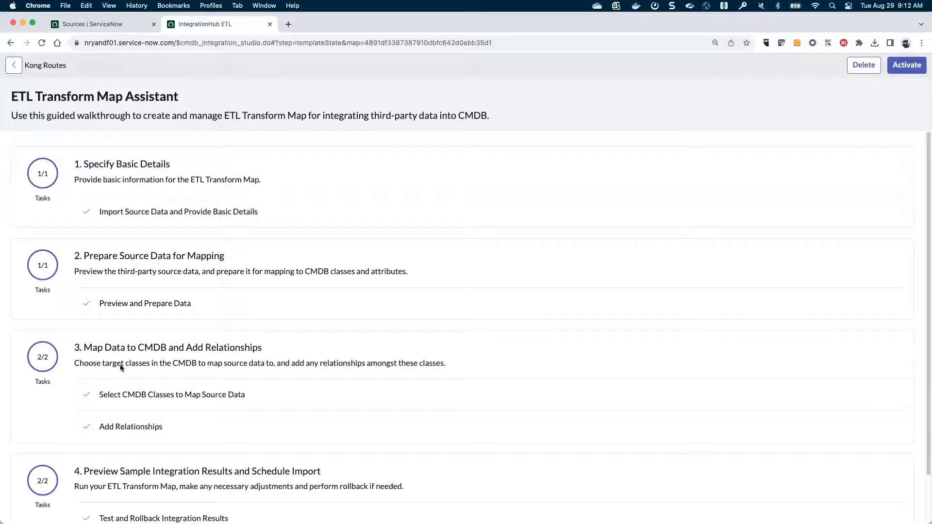
click(137, 395)
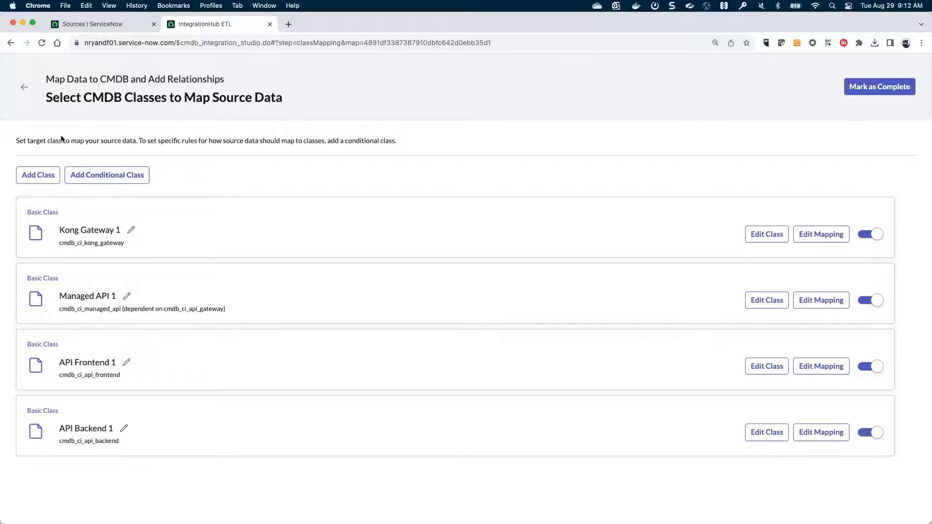
click(25, 88)
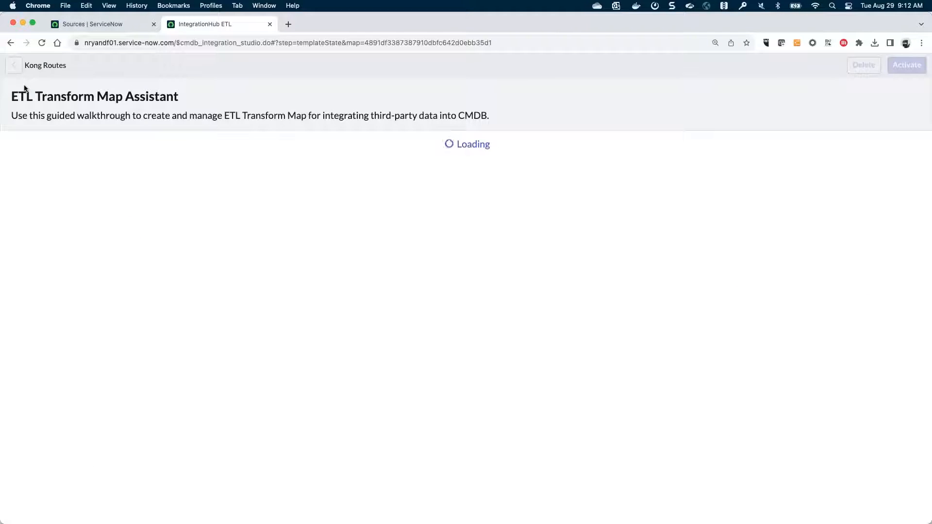
click(120, 432)
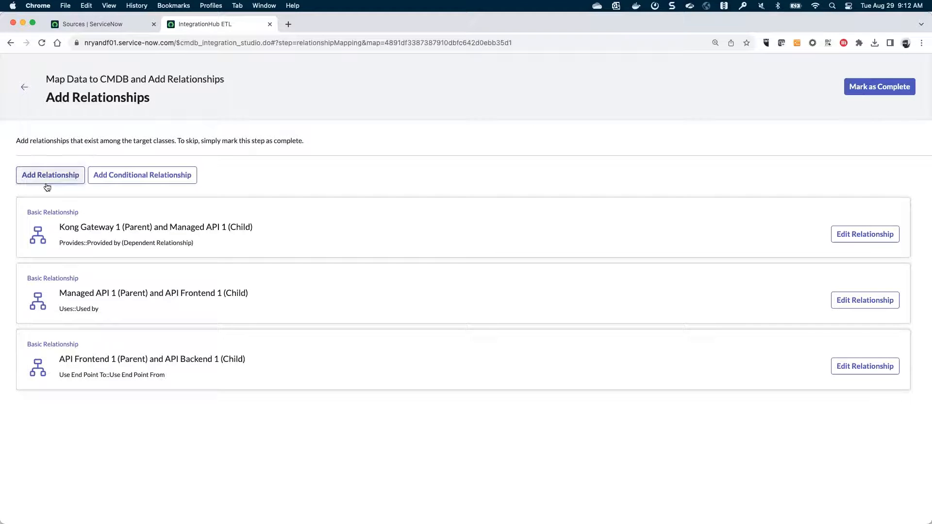
- Inspect all three relationship types, including API Frontend 1 to API Backend 1 via Use End Point To
click(843, 236)
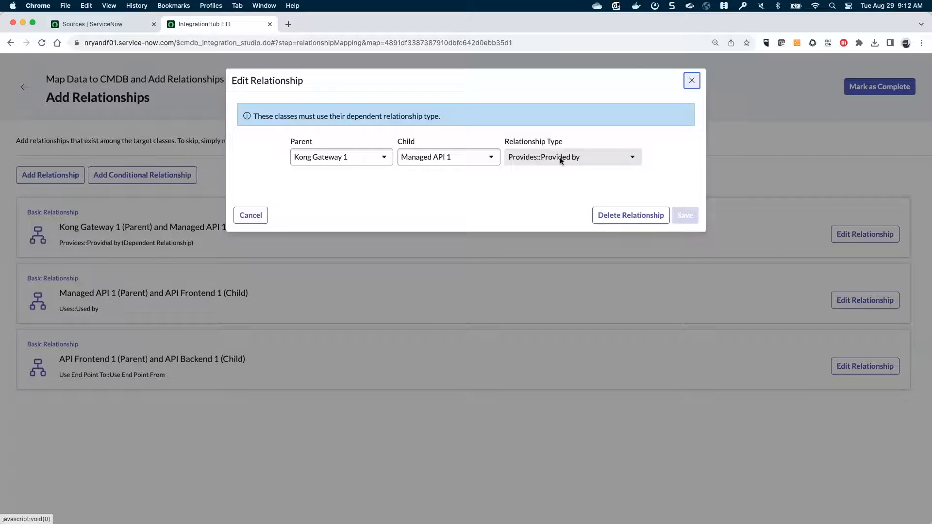
click(692, 80)
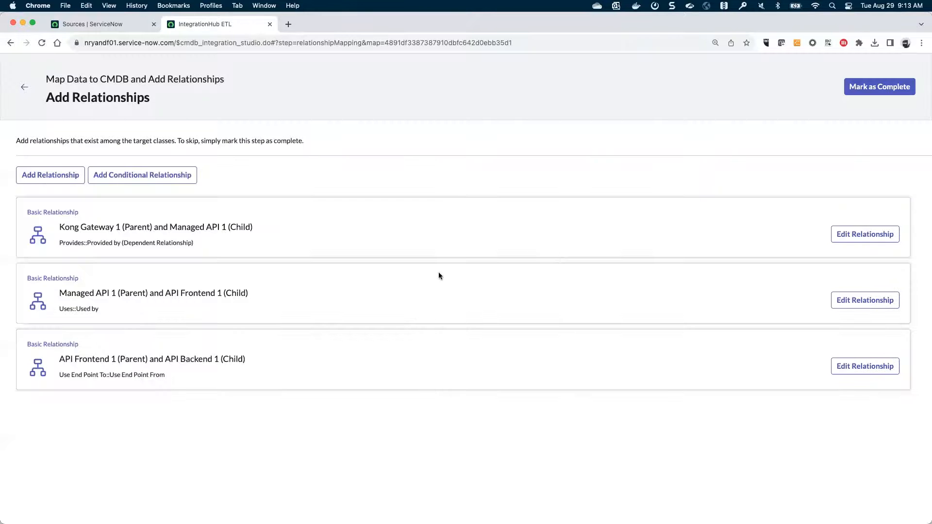
click(863, 305)
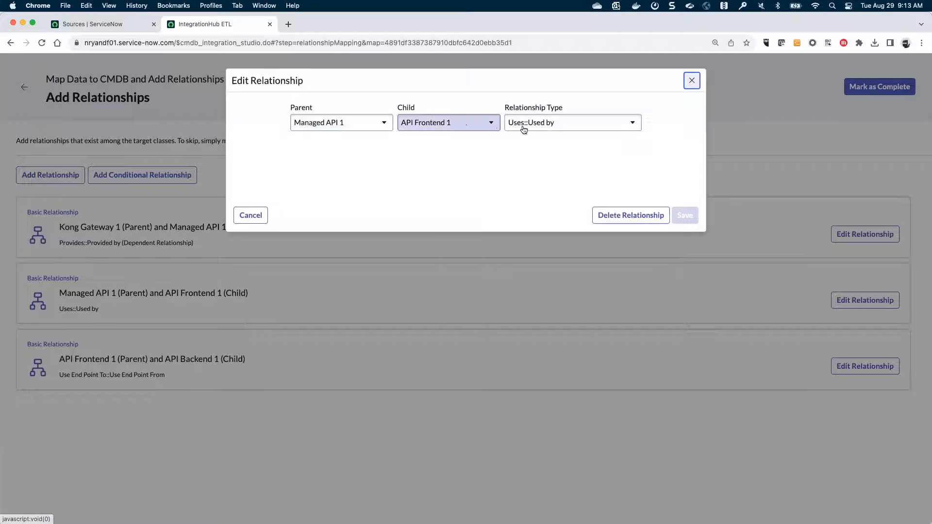
click(691, 81)
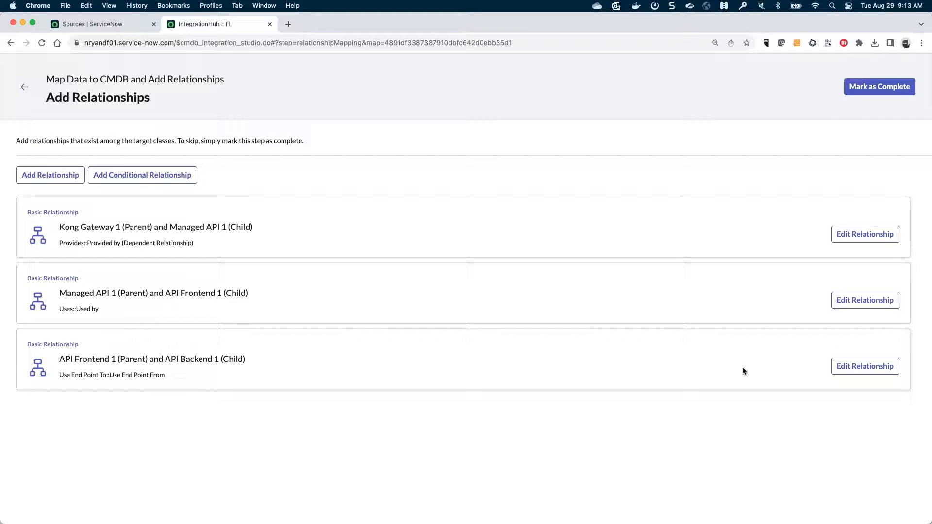
click(855, 371)
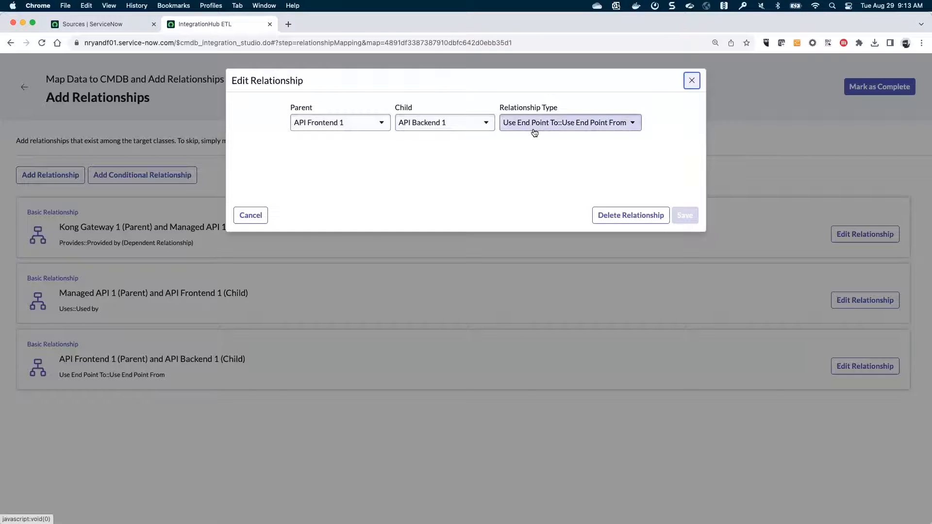
click(691, 81)
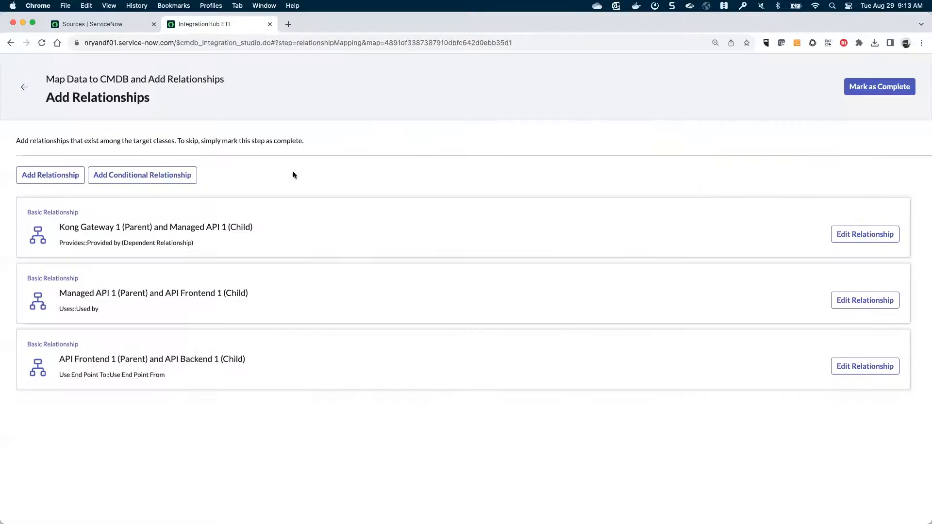
click(24, 87)
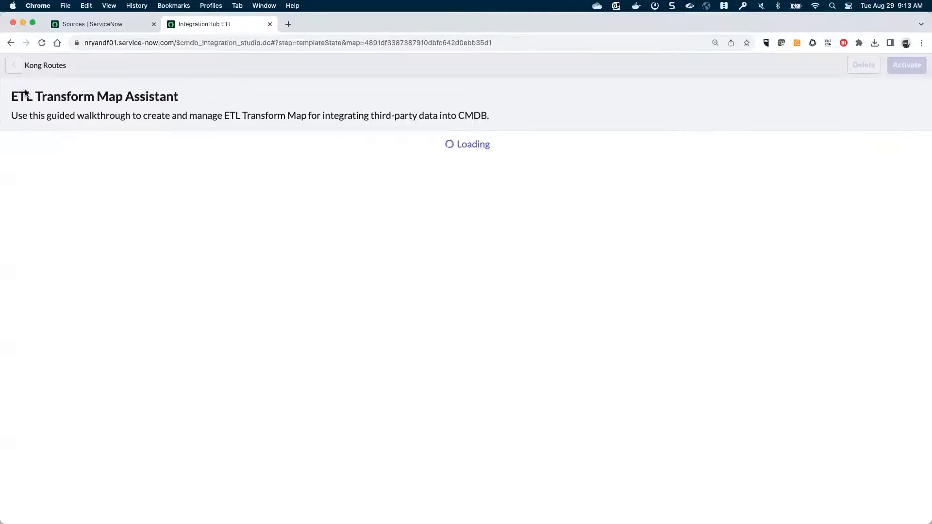
- Open the Kong Plugins map's class list showing Kong Gateway 1 and API Plugin 1
click(14, 66)
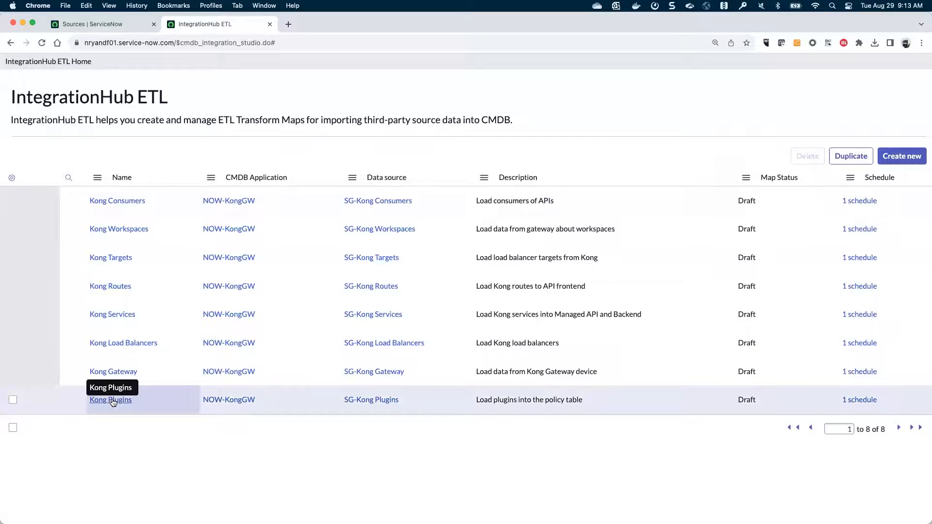
click(112, 400)
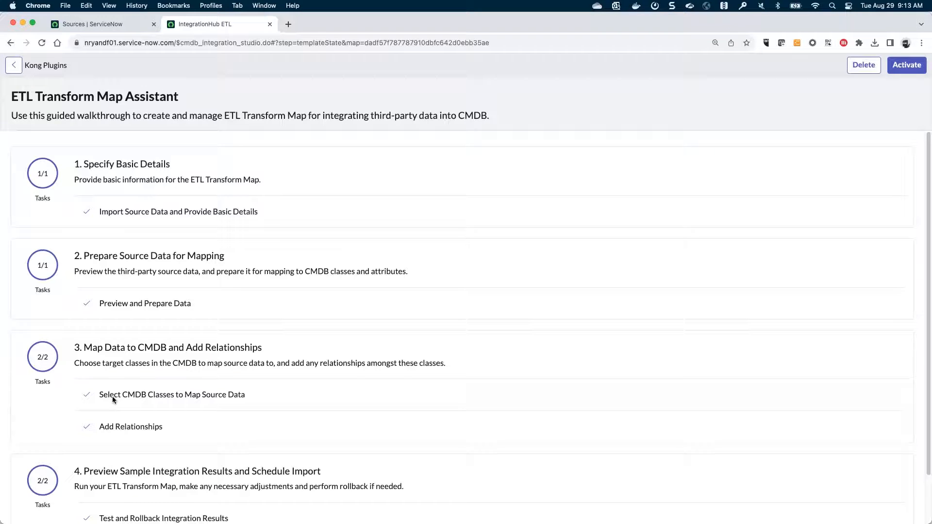
click(112, 396)
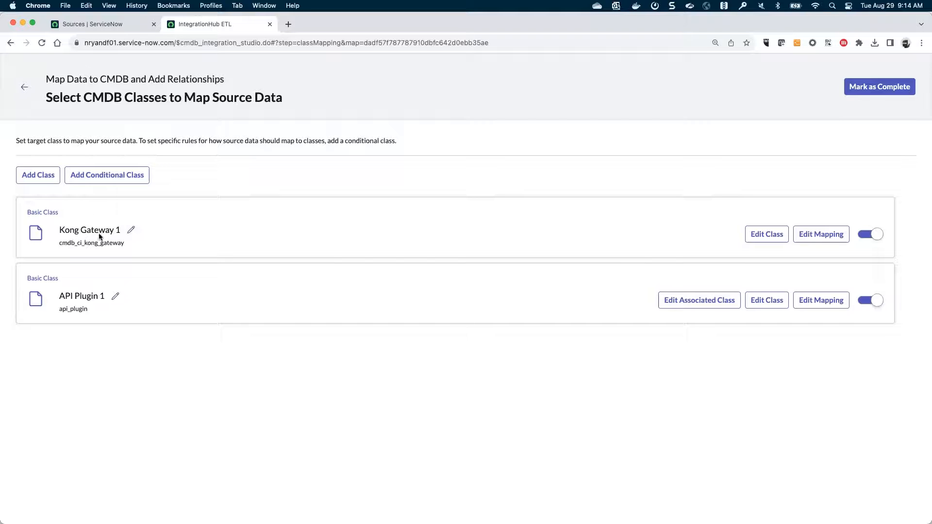
- In API Plugin 1's transformed data, confirm the back column holds the fixed value 'back'
click(817, 300)
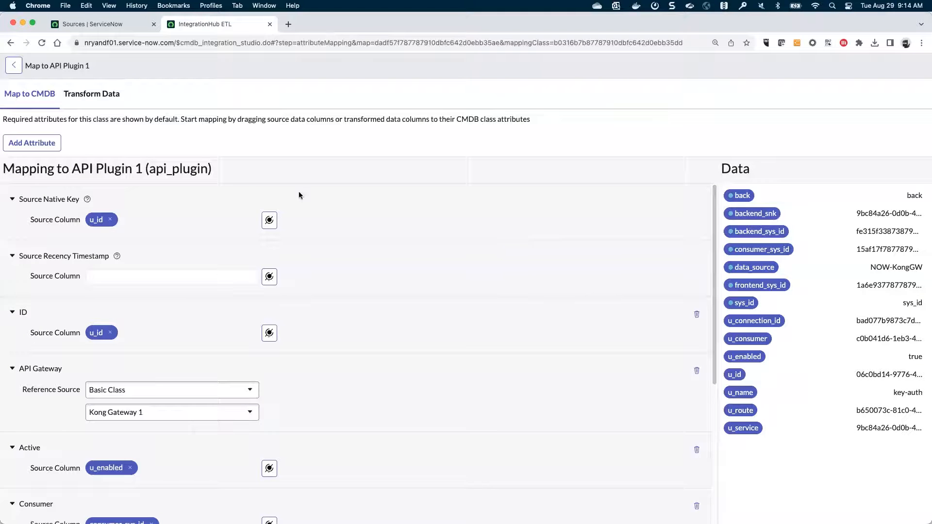
click(100, 95)
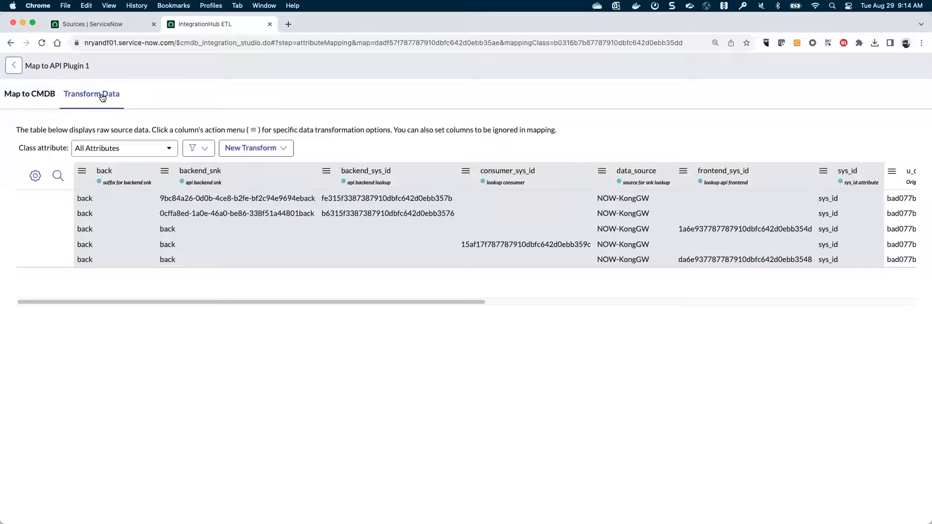
click(102, 96)
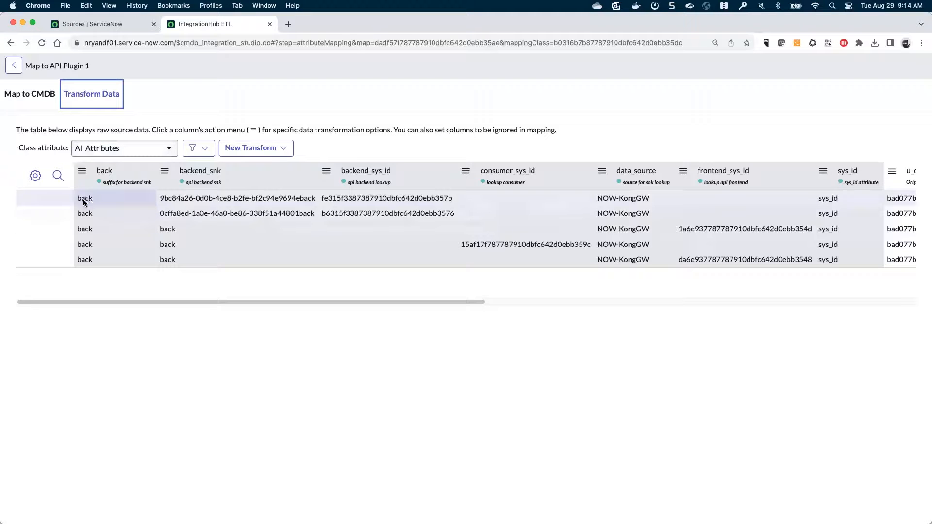
click(82, 171)
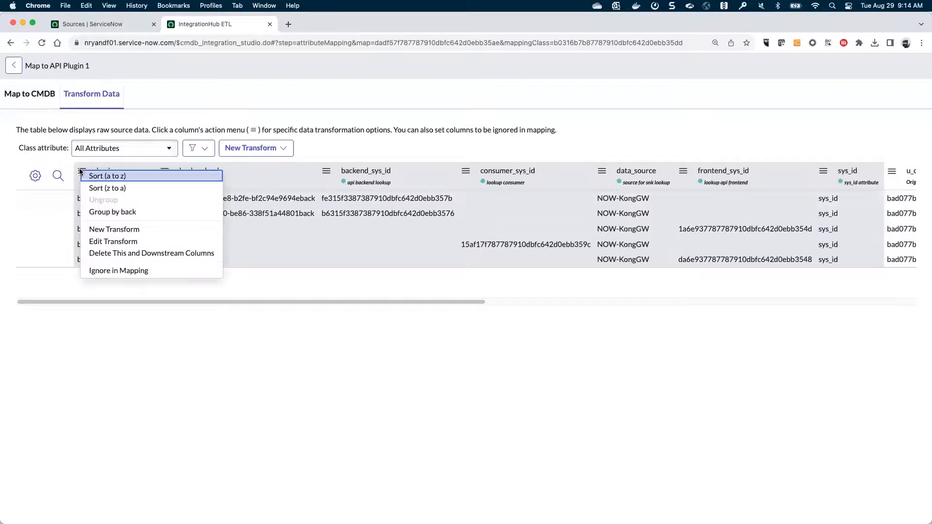
click(113, 241)
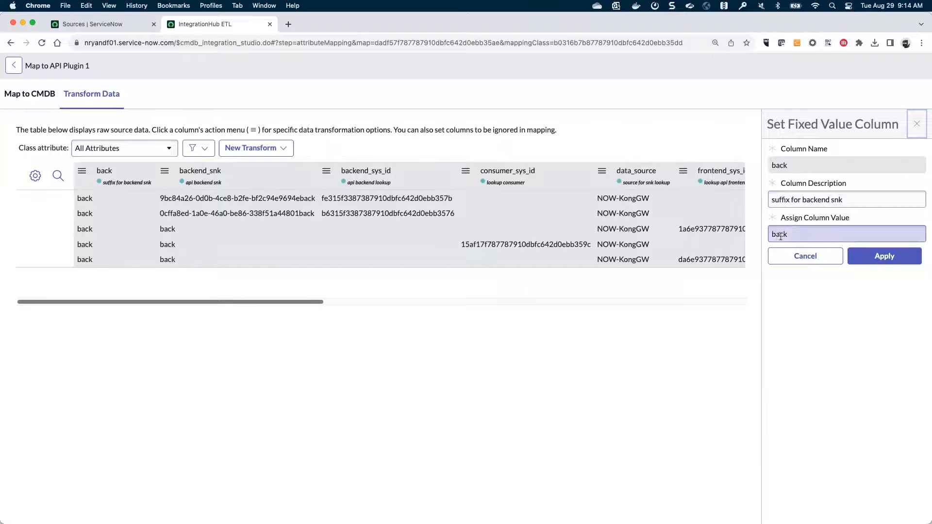
click(805, 256)
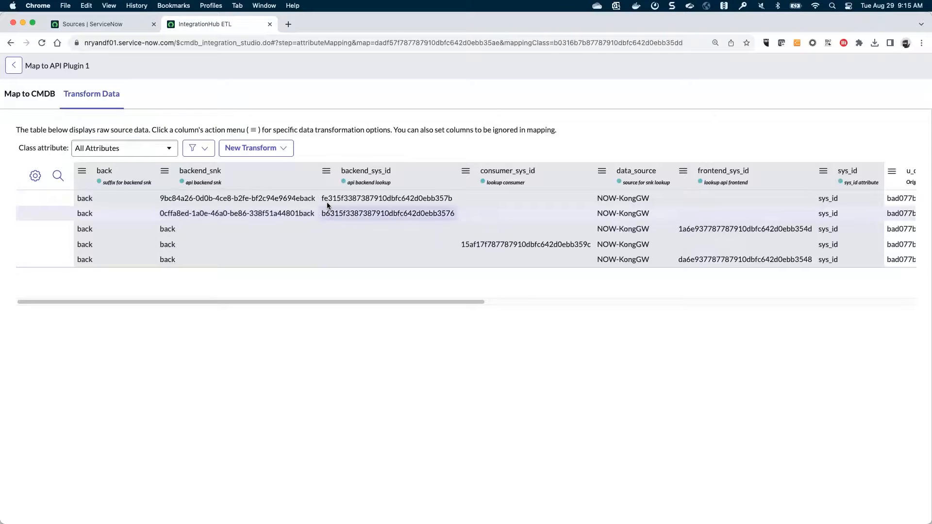
- Inspect the CI lookup transform behind the backend_sys_id column
click(327, 172)
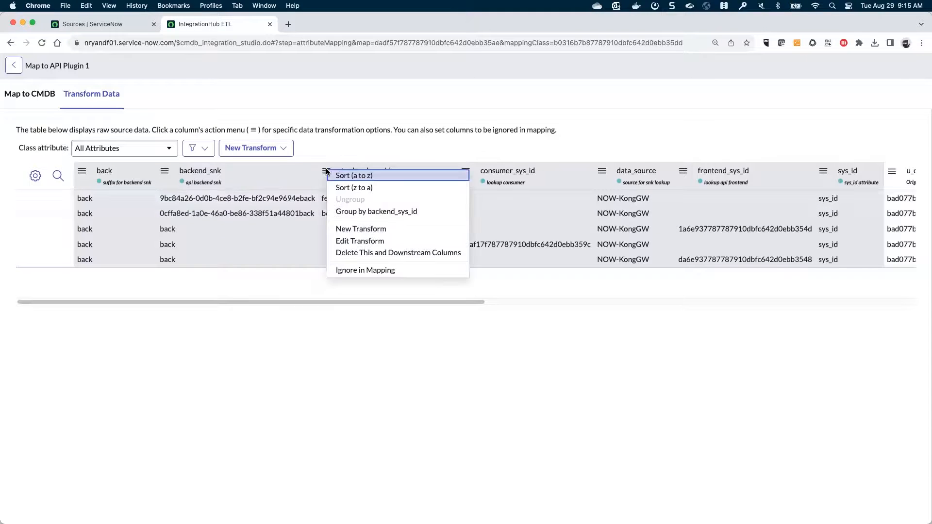
click(348, 240)
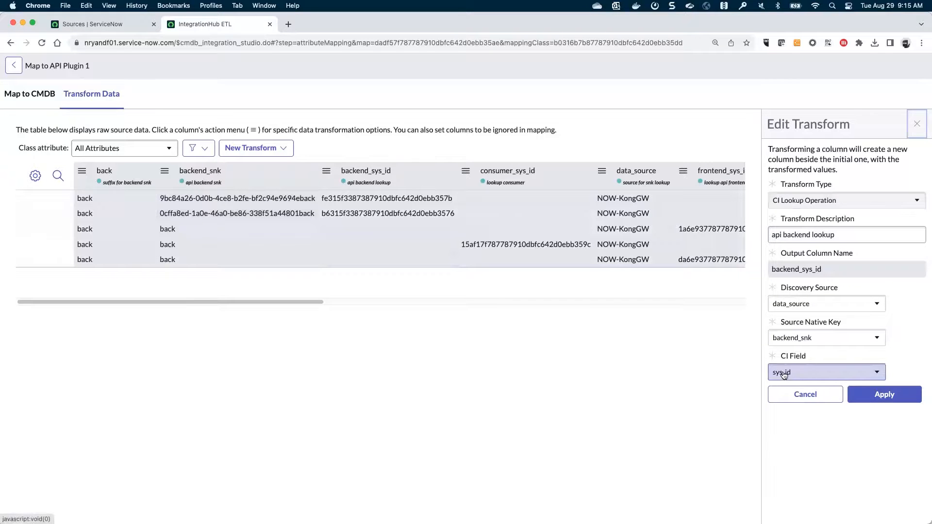
drag(316, 304, 476, 229)
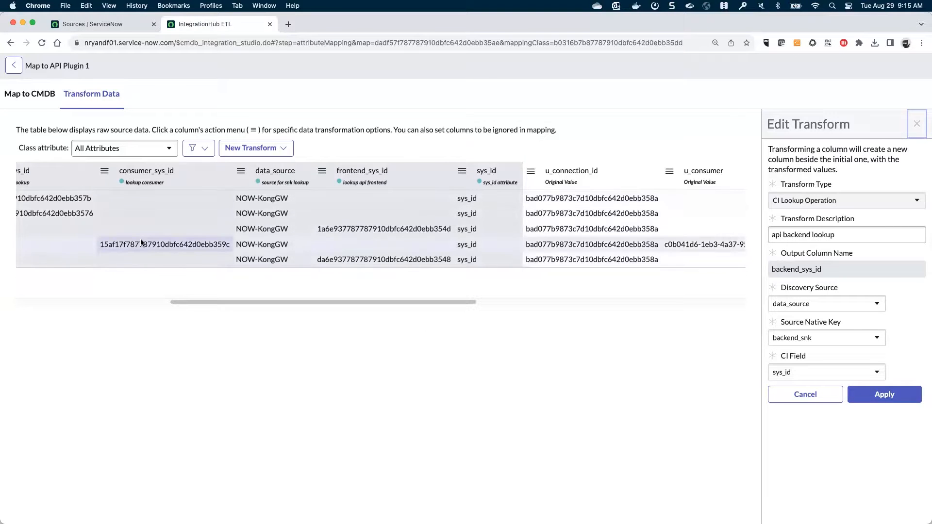
- Inspect the lookup consumer transform matching u_consumer to sys_id, scrolling across the table's columns
click(104, 171)
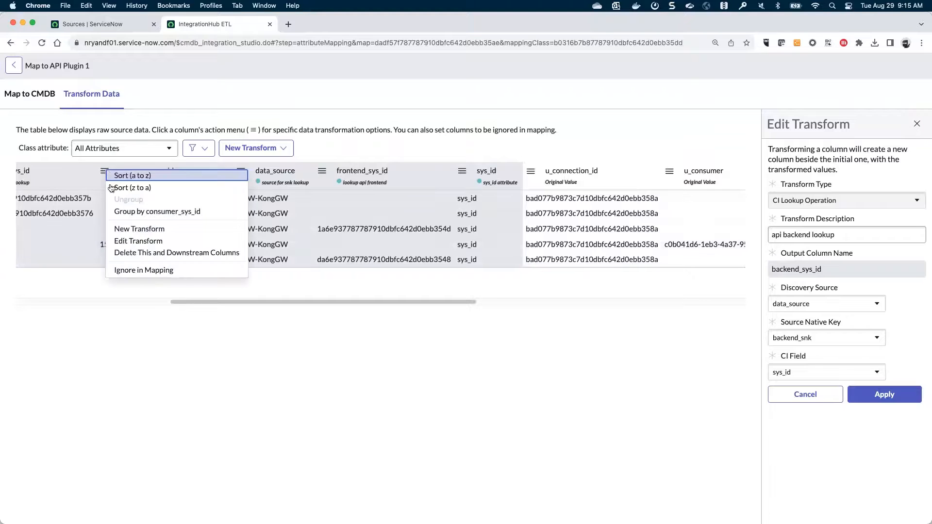
click(127, 242)
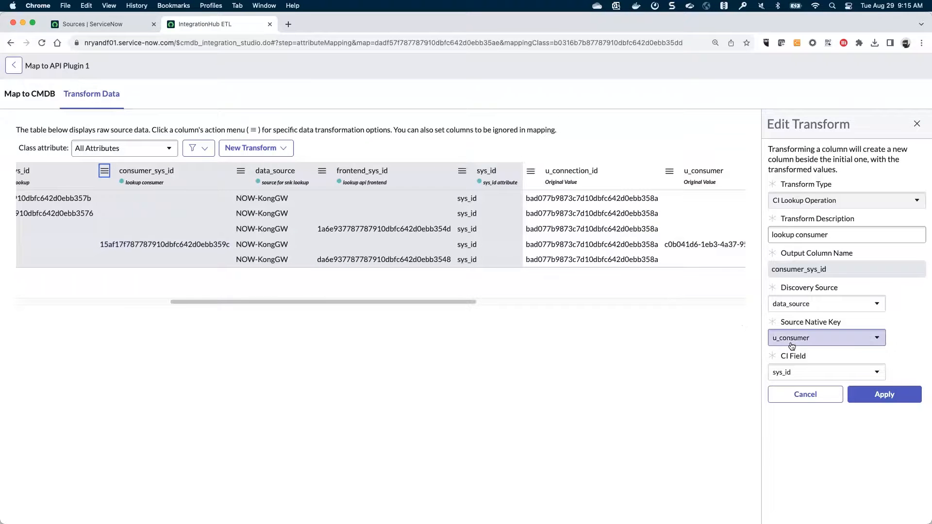
scroll(526, 302, right, 3)
scroll(526, 302, right, 10)
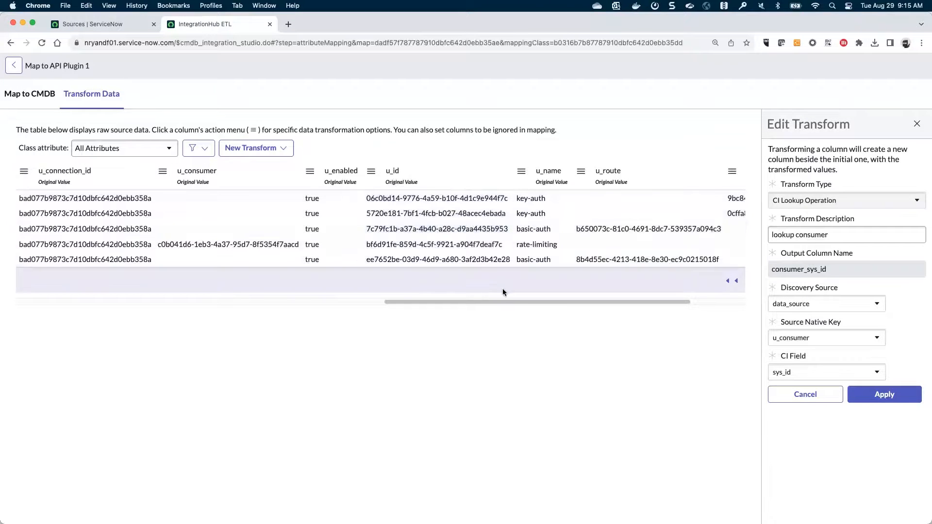
scroll(558, 304, right, 2)
scroll(558, 305, right, 4)
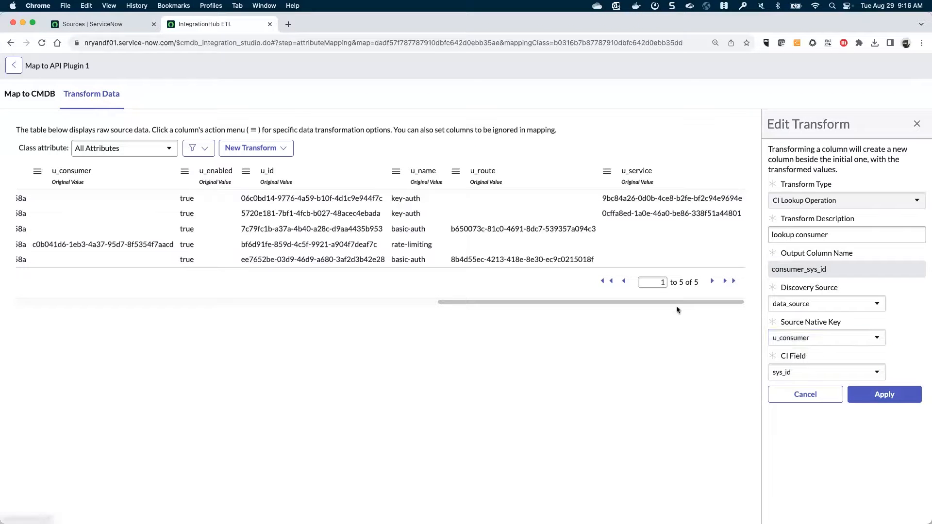
drag(672, 300, 382, 324)
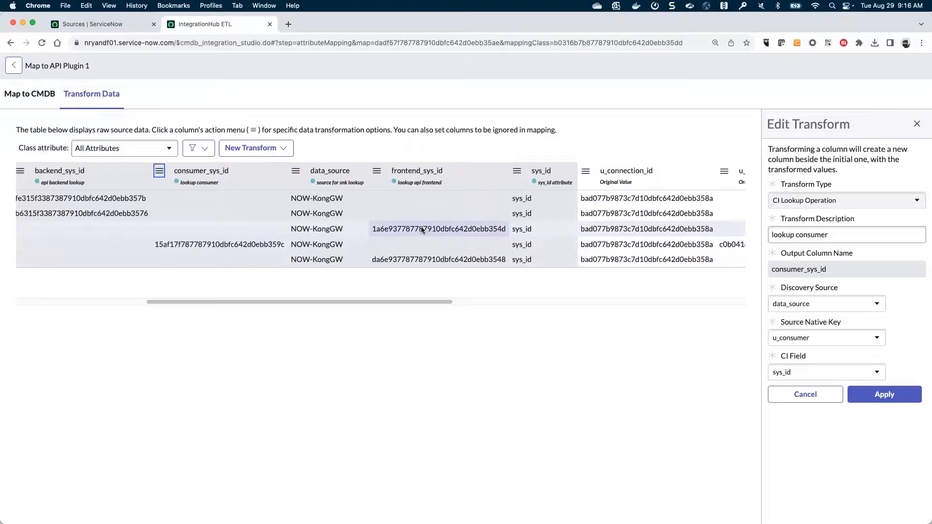
click(34, 95)
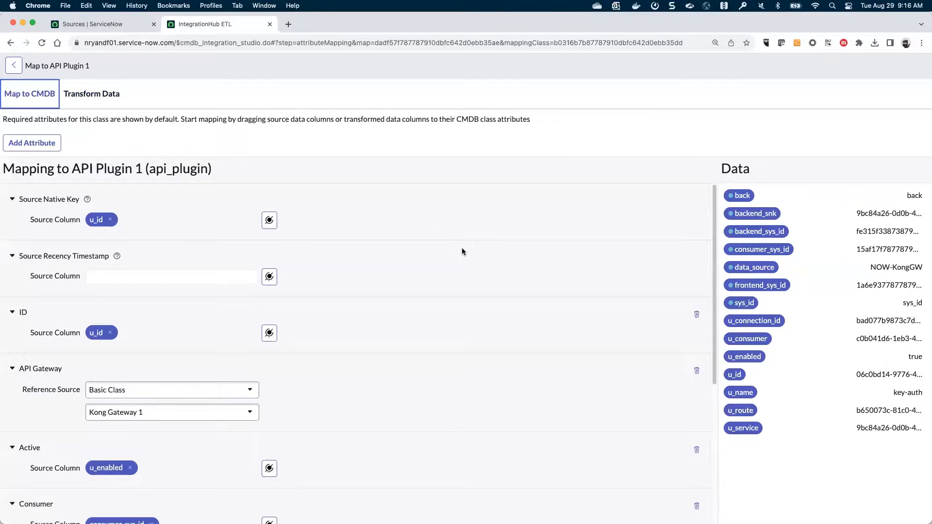
- Scroll through API Plugin 1's CMDB attribute mappings down to Backend, then go back to the Kong Plugins class list
scroll(456, 257, down, 2)
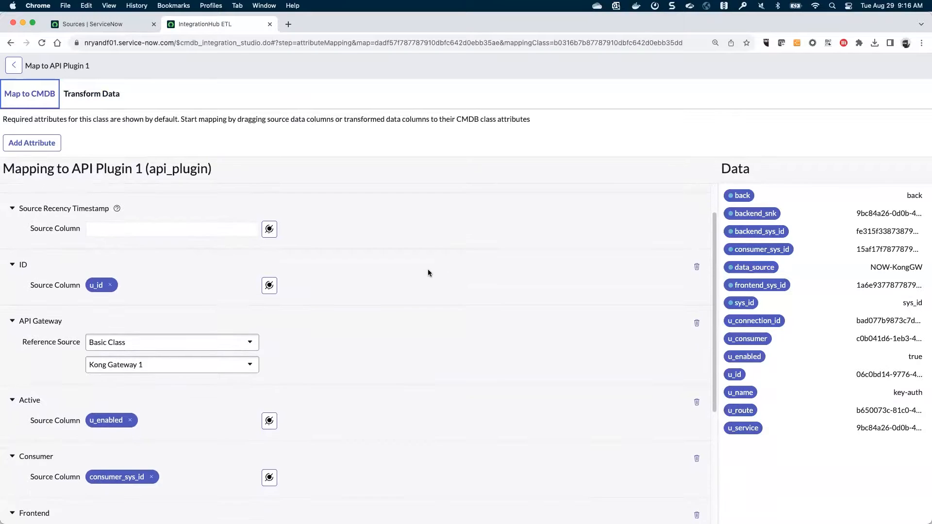
scroll(428, 273, down, 8)
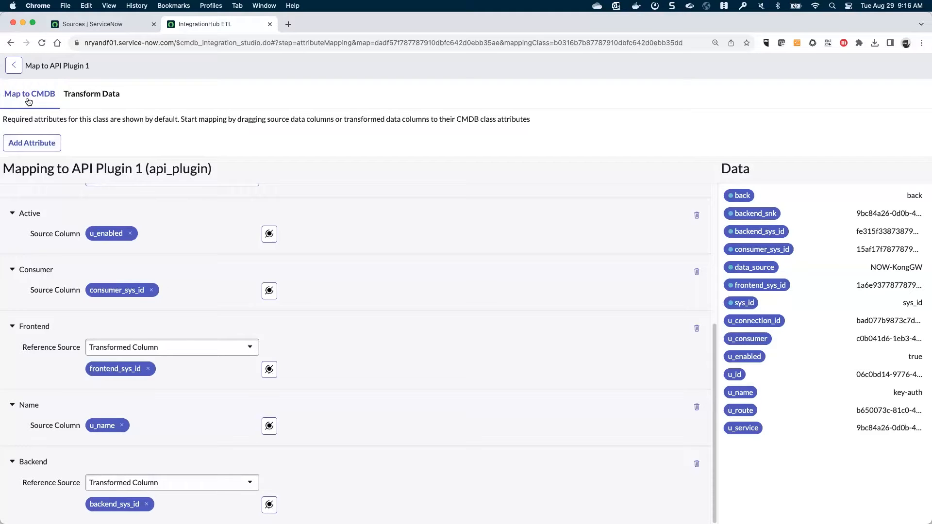
click(17, 69)
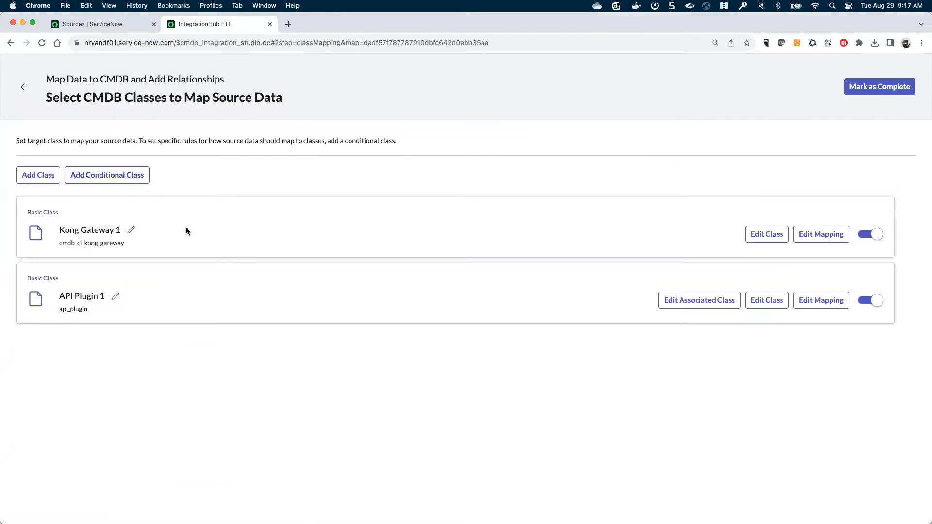